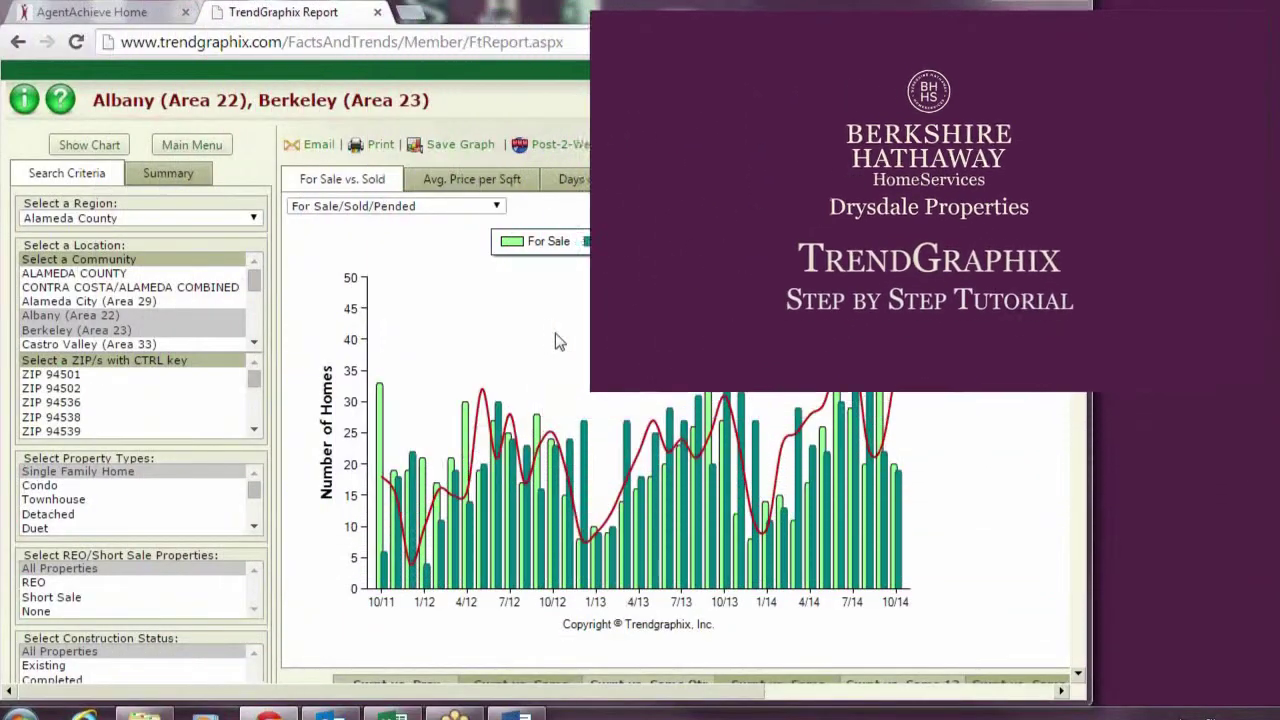
Switch the chart through For Sale/Sold and For Sale/Pended, ending on Sold/Pended
{"action": "left_click", "coordinate": [480, 206]}
{"action": "left_click", "coordinate": [475, 221]}
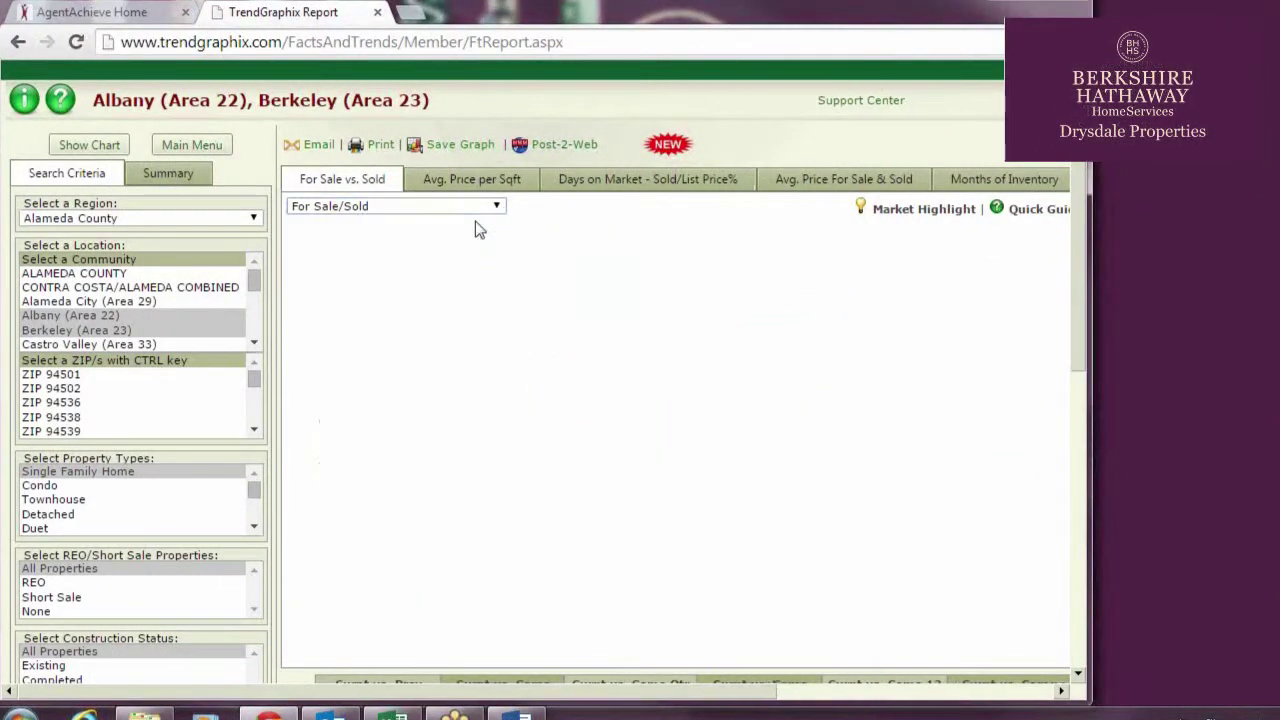
{"action": "left_click", "coordinate": [490, 206]}
{"action": "left_click", "coordinate": [465, 248]}
{"action": "left_click", "coordinate": [490, 206]}
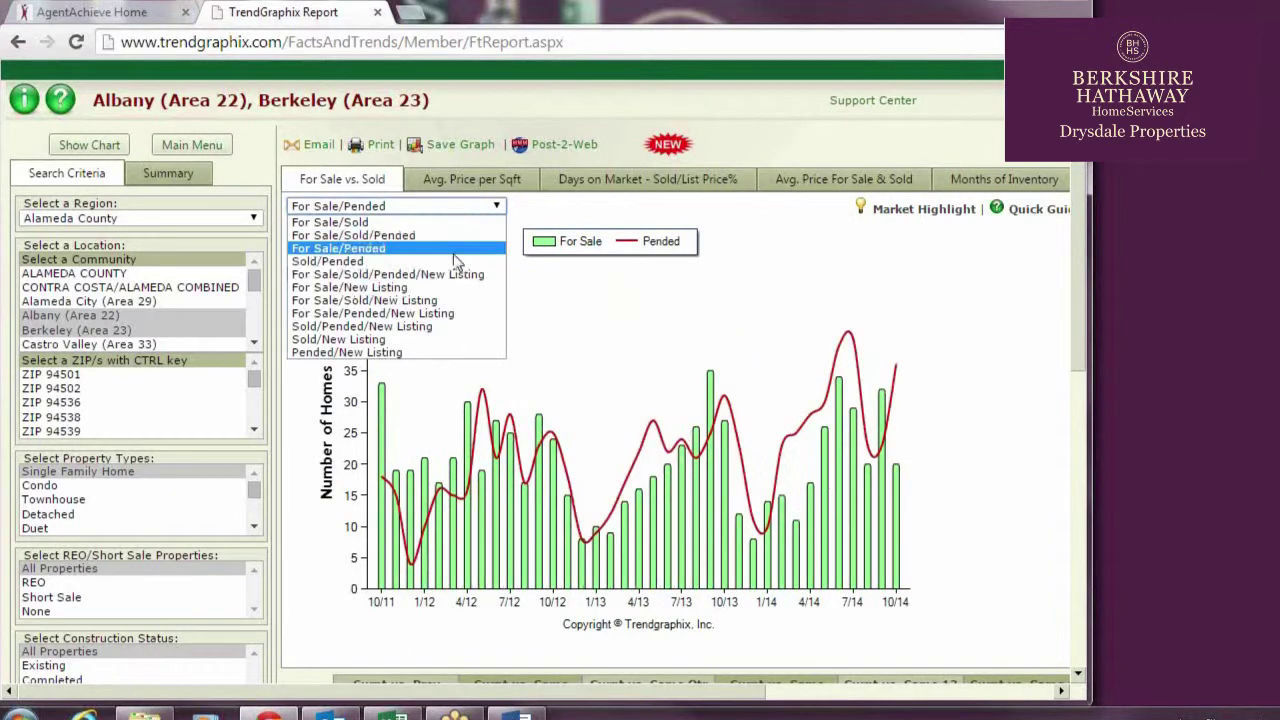
{"action": "left_click", "coordinate": [460, 260]}
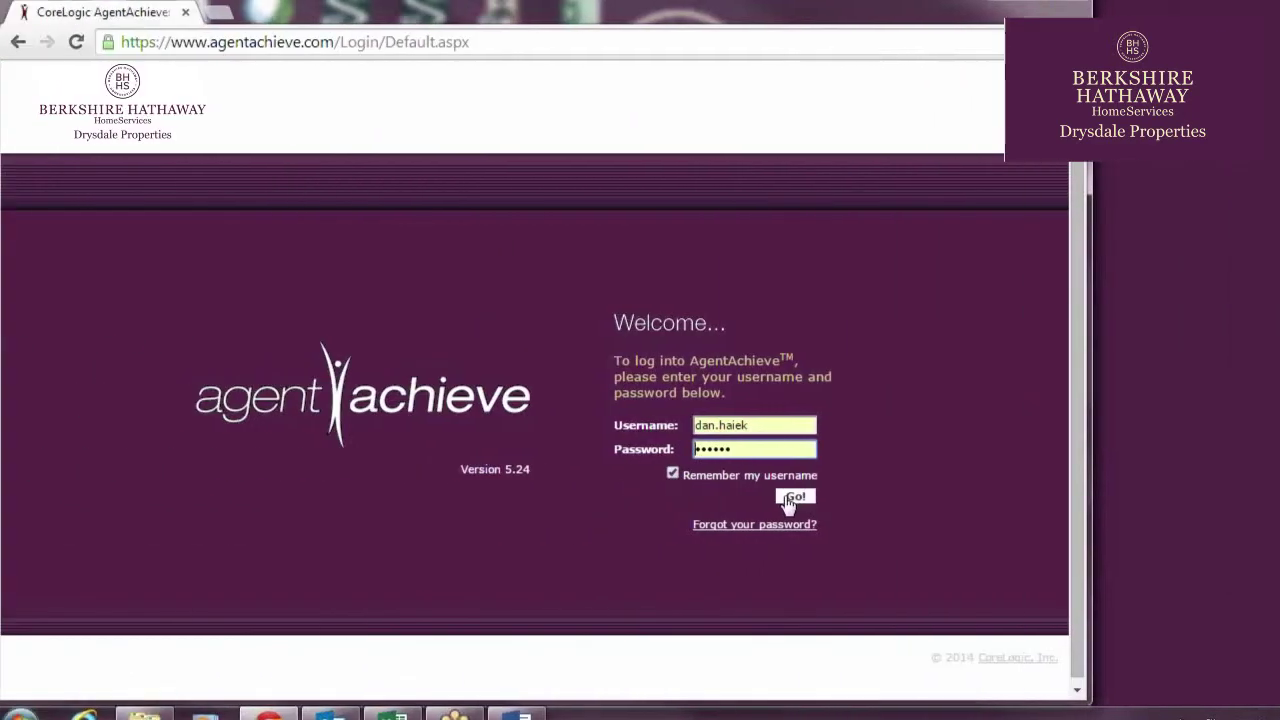
Sign in to AgentAchieve and open the Trends: Bay Area quick link
{"action": "left_click", "coordinate": [795, 494]}
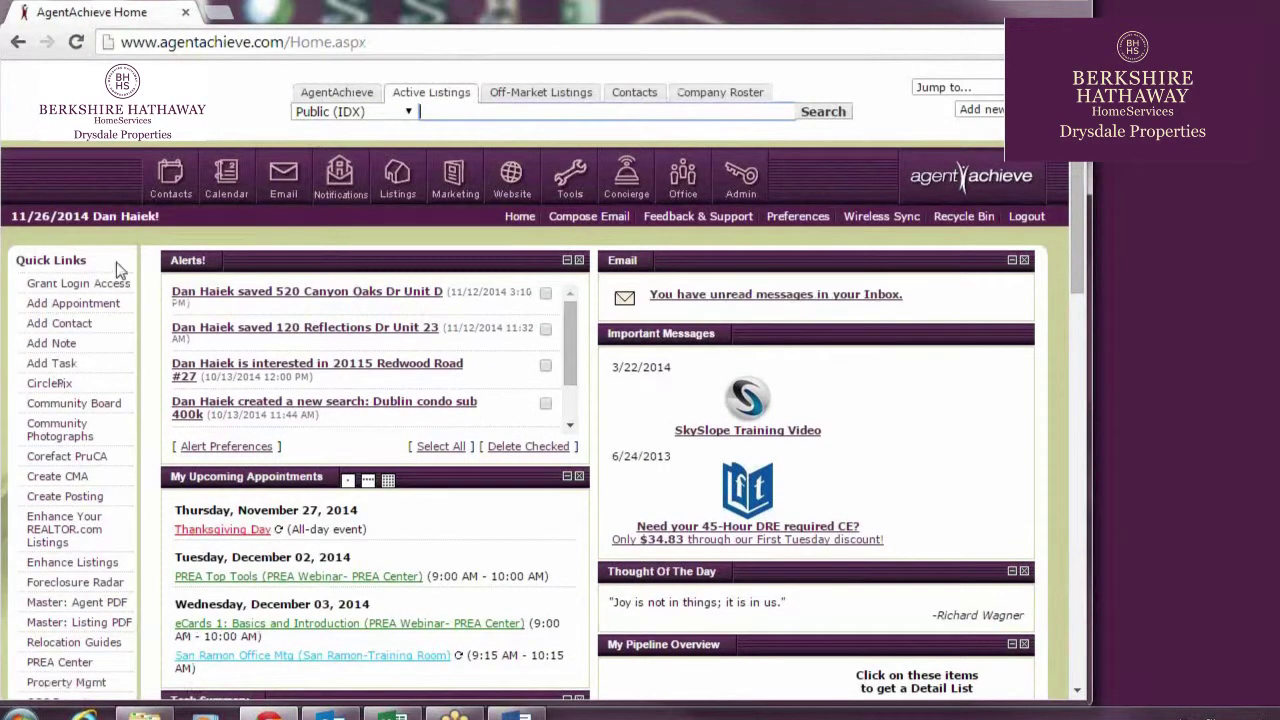
{"action": "scroll", "coordinate": [95, 235], "scroll_direction": "down", "scroll_amount": 5}
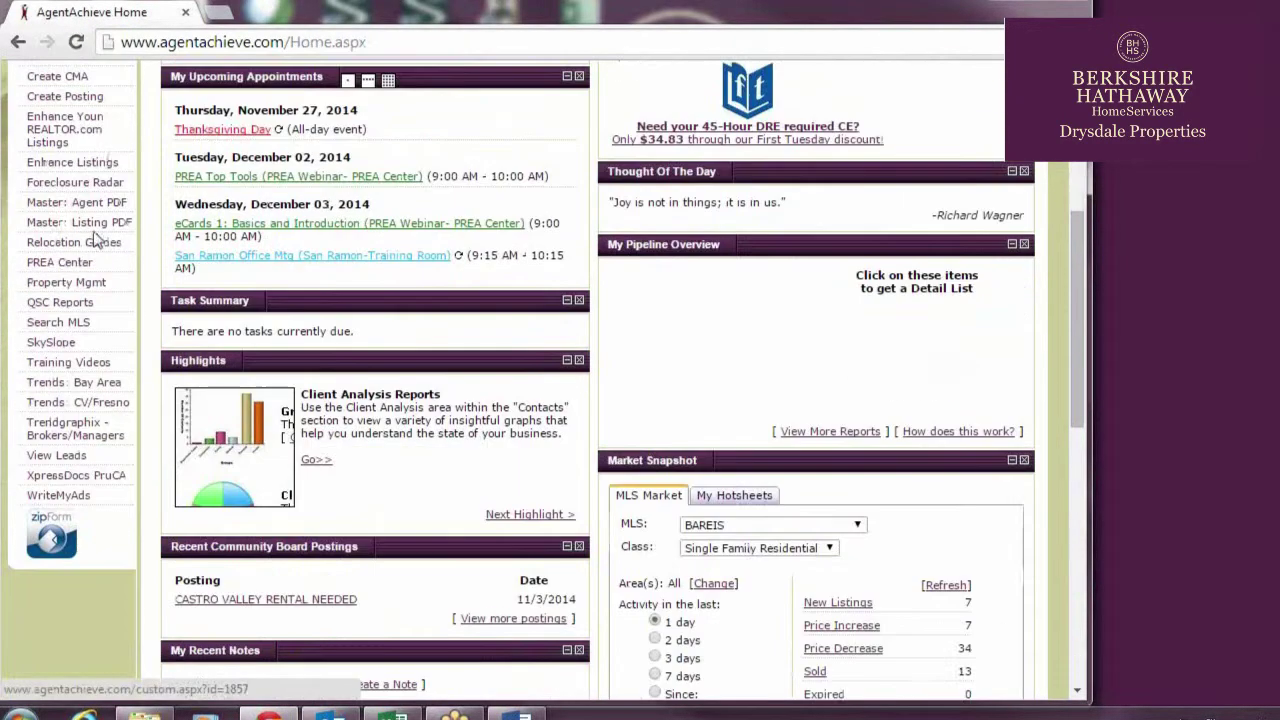
{"action": "left_click", "coordinate": [74, 382]}
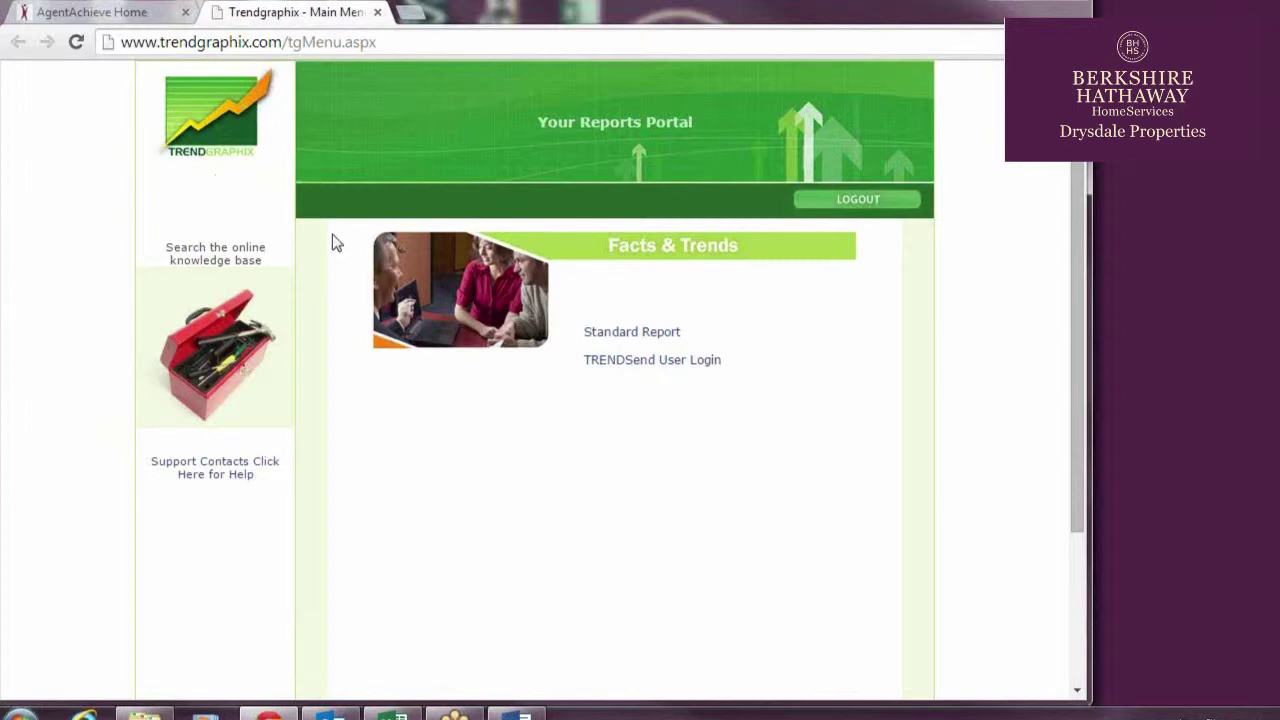
Open the Facts & Trends Standard Report from the Reports Portal
{"action": "left_click", "coordinate": [648, 336]}
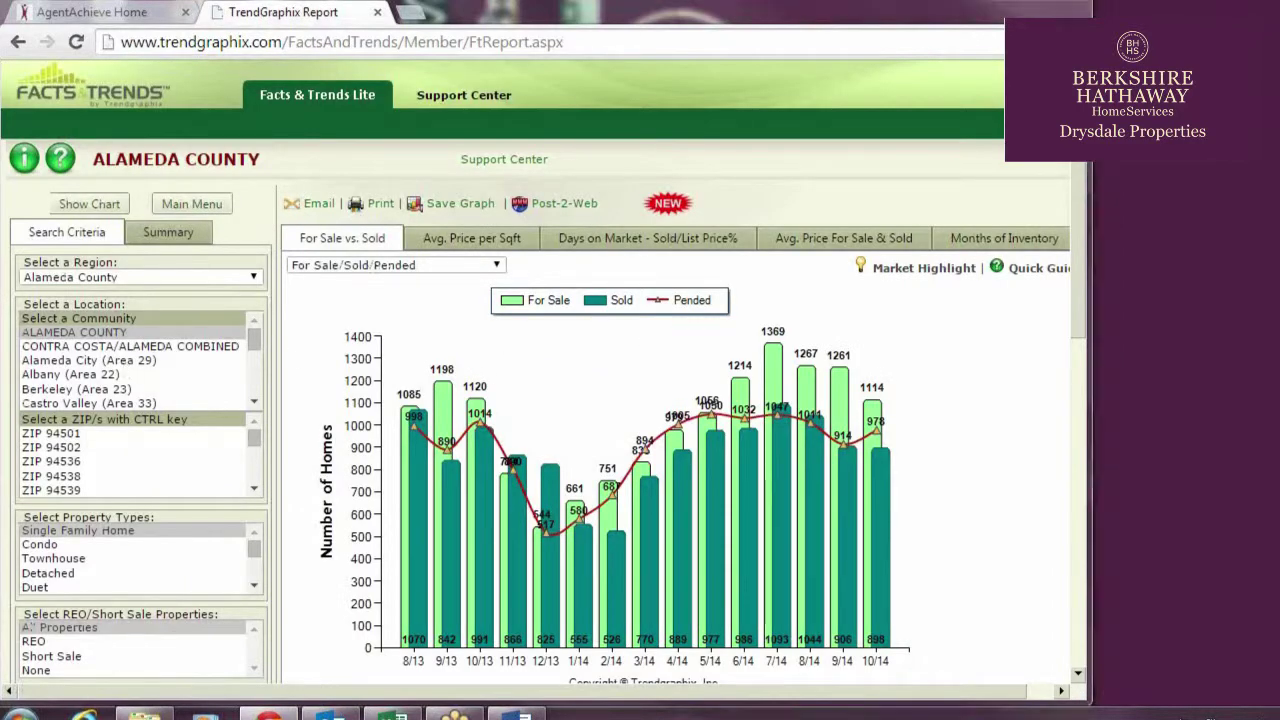
Keep Alameda County as the region and select only Albany and Berkeley as locations
{"action": "left_click", "coordinate": [238, 279]}
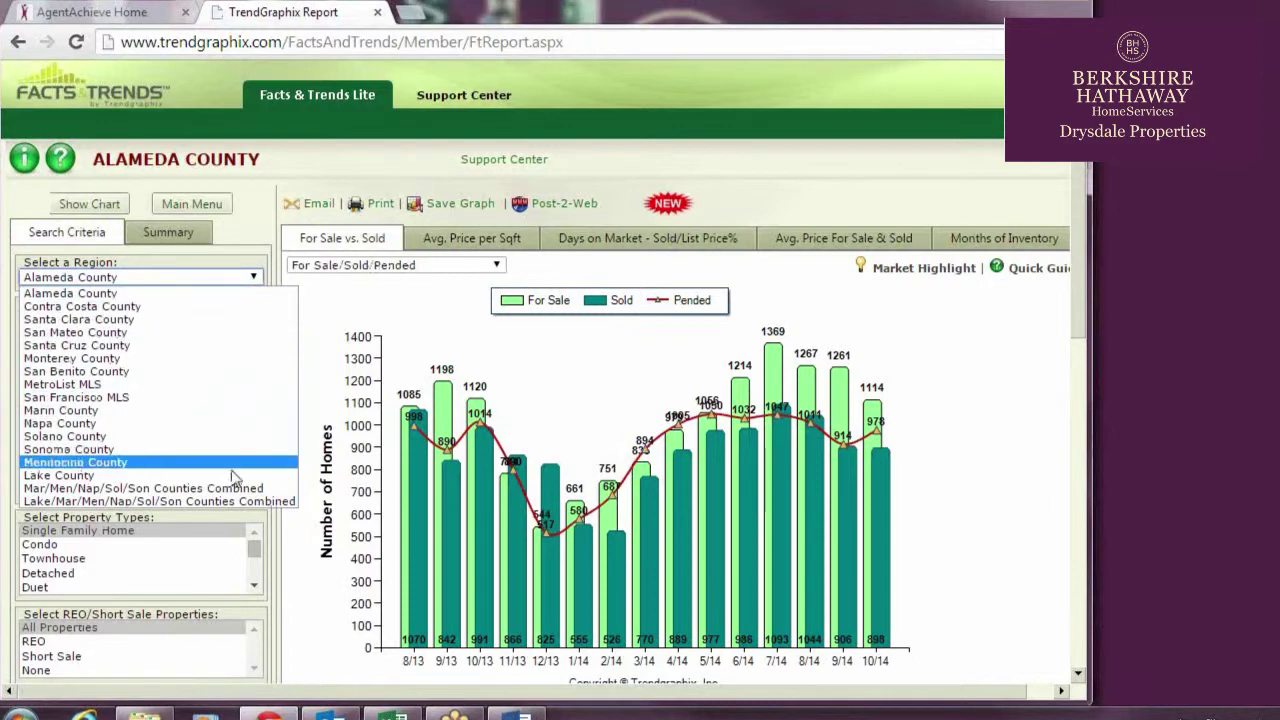
{"action": "left_click", "coordinate": [147, 295]}
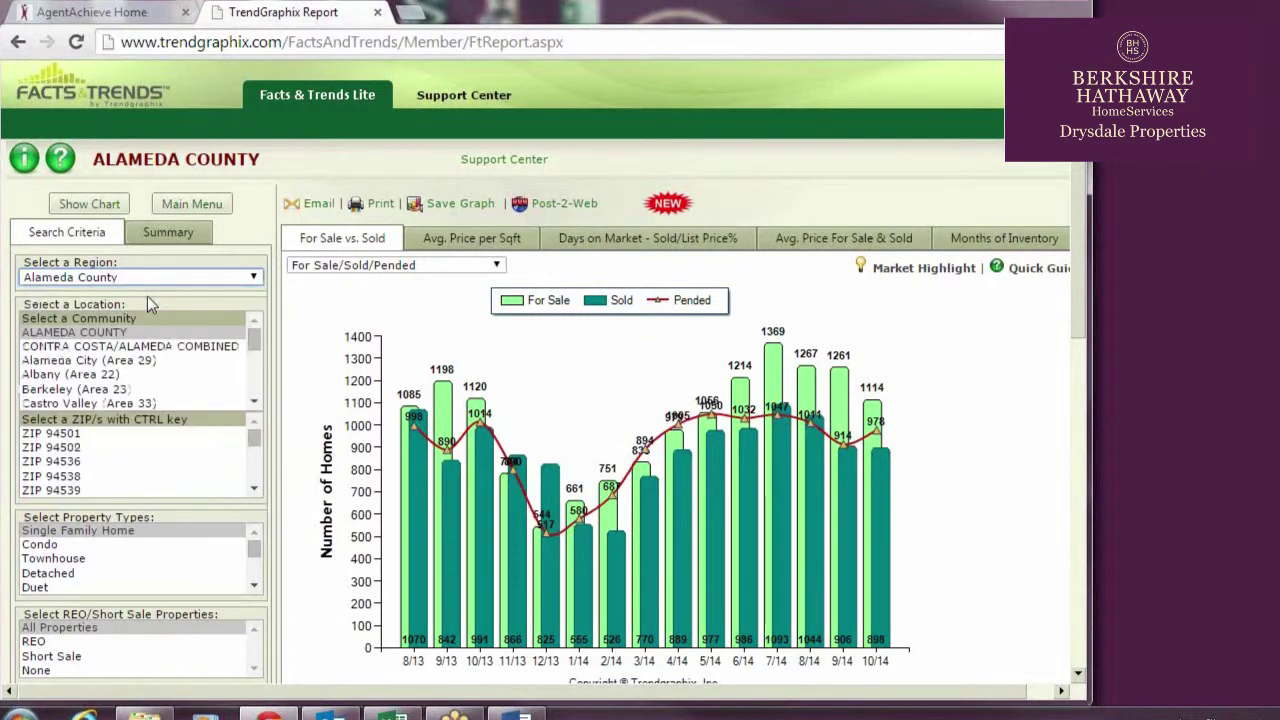
{"action": "left_click", "coordinate": [150, 390]}
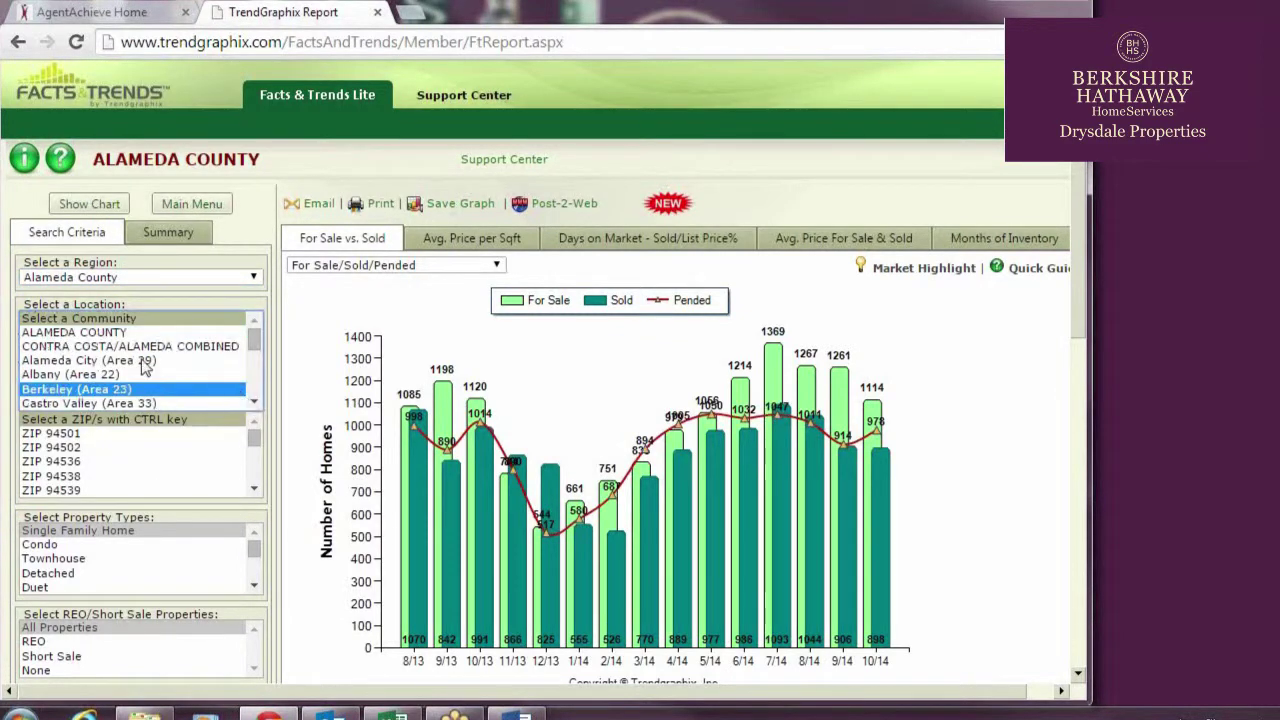
{"action": "left_click", "coordinate": [120, 465]}
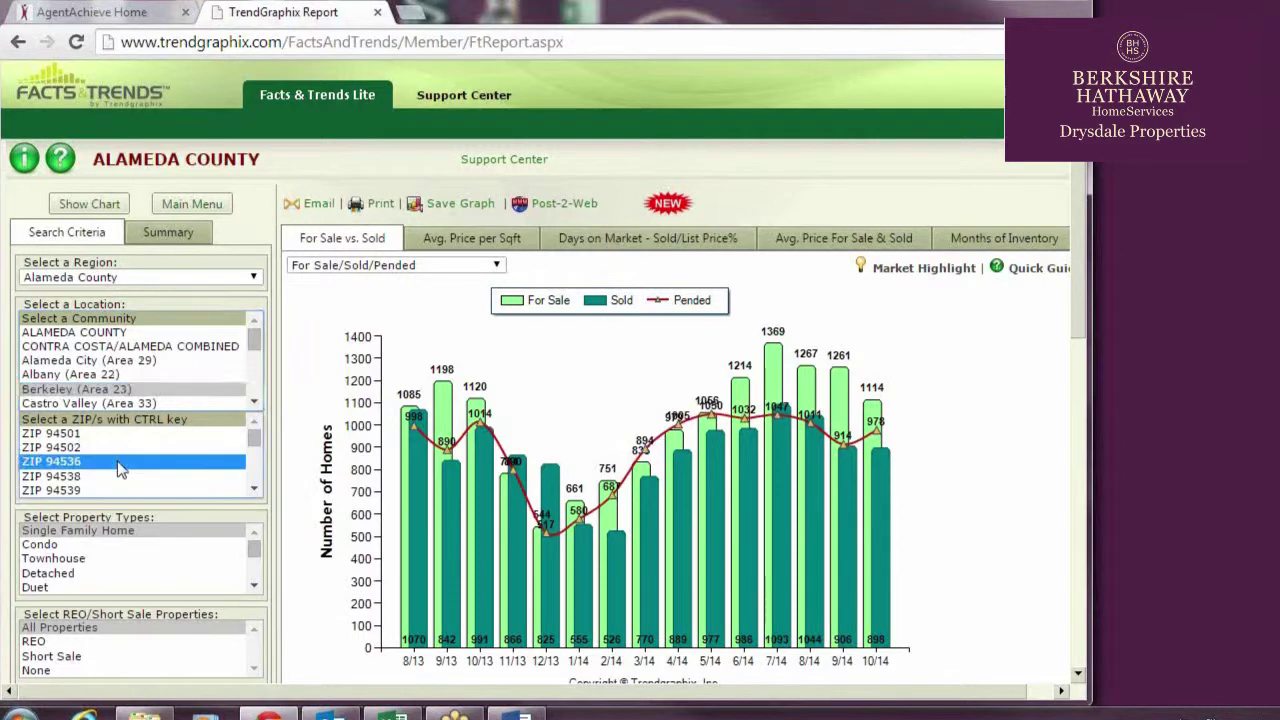
{"action": "left_click", "coordinate": [110, 395]}
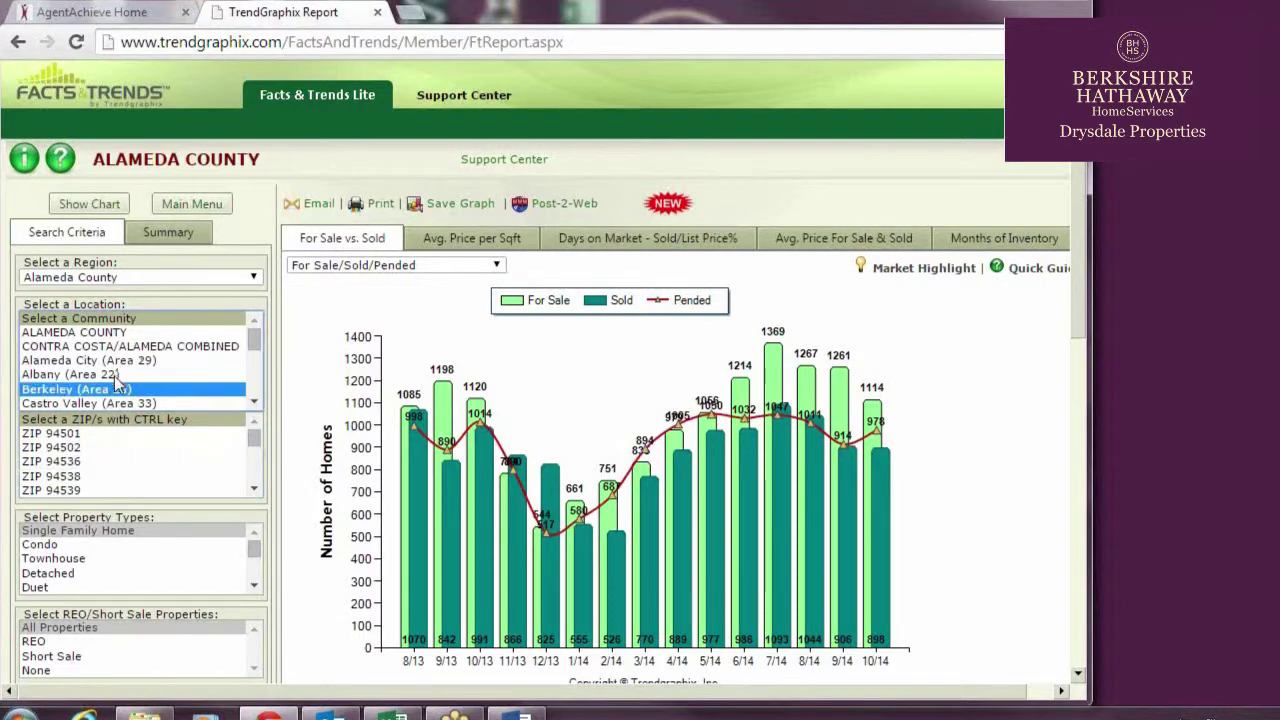
{"action": "left_click", "coordinate": [116, 374], "text": "ctrl"}
{"action": "left_click", "coordinate": [150, 402], "text": "ctrl"}
{"action": "left_click", "coordinate": [150, 402], "text": "ctrl"}
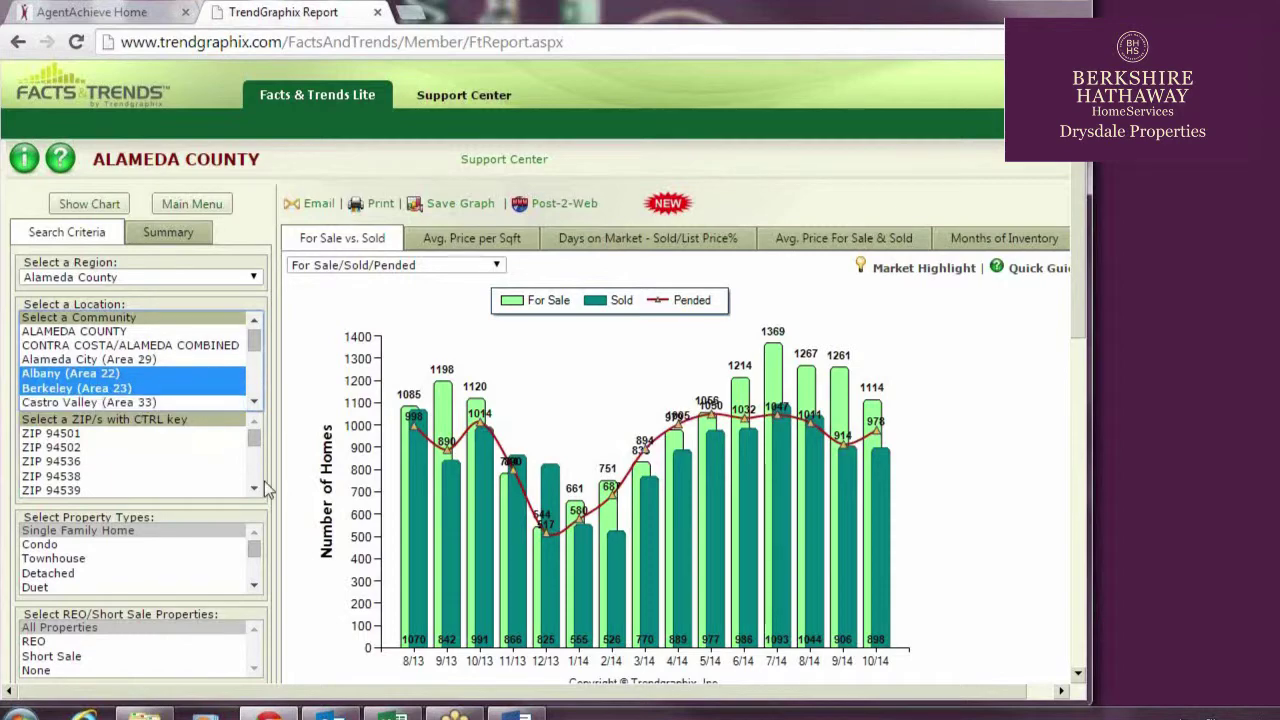
Set the price range to $600,000 through $899,999
{"action": "scroll", "coordinate": [280, 472], "scroll_direction": "down", "scroll_amount": 4}
{"action": "left_click", "coordinate": [243, 406]}
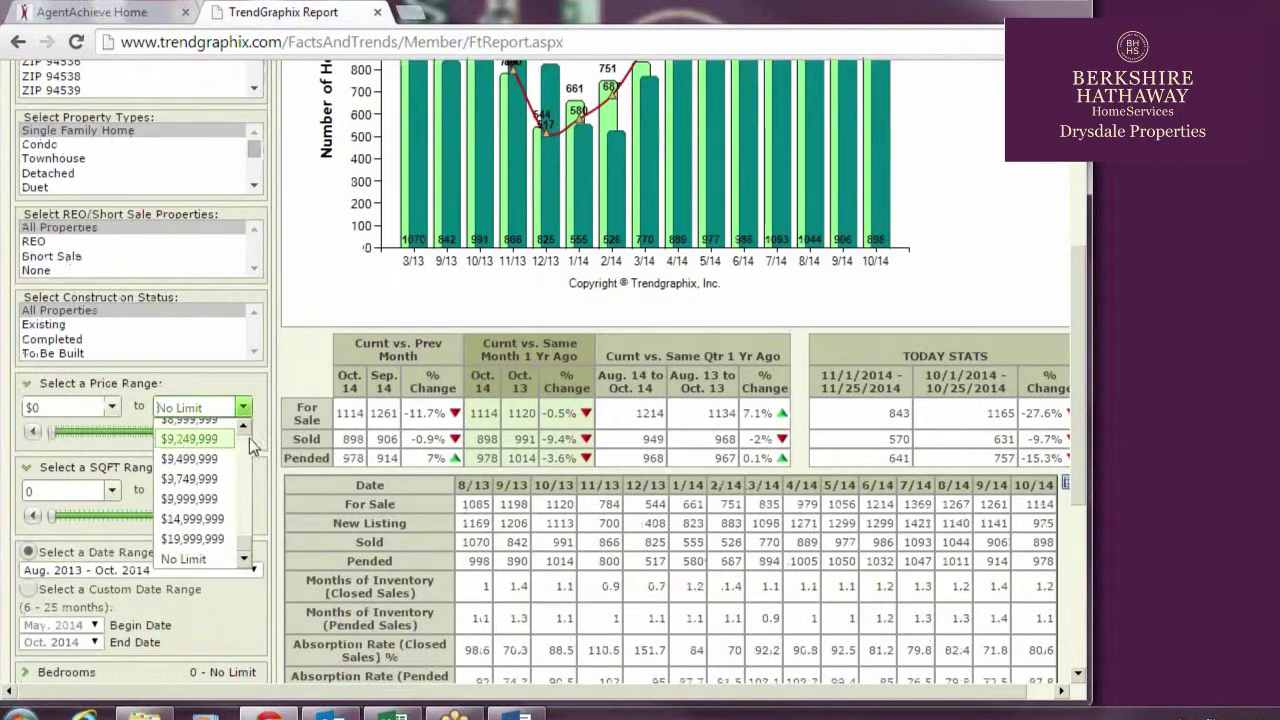
{"action": "scroll", "coordinate": [200, 490], "scroll_direction": "up", "scroll_amount": 10}
{"action": "left_click", "coordinate": [190, 480]}
{"action": "left_click", "coordinate": [112, 406]}
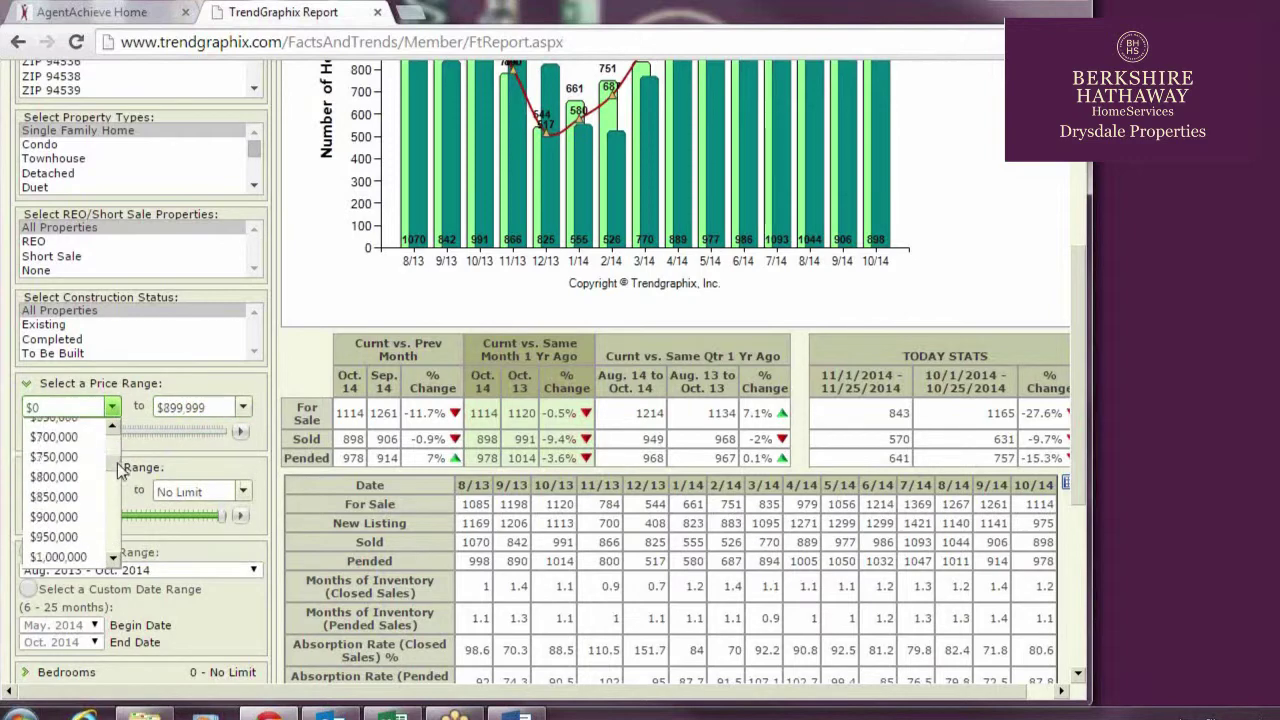
{"action": "scroll", "coordinate": [118, 470], "scroll_direction": "up", "scroll_amount": 2}
{"action": "left_click", "coordinate": [60, 457]}
Set the date range to Last 3 years and generate the chart
{"action": "scroll", "coordinate": [185, 487], "scroll_direction": "down", "scroll_amount": 1}
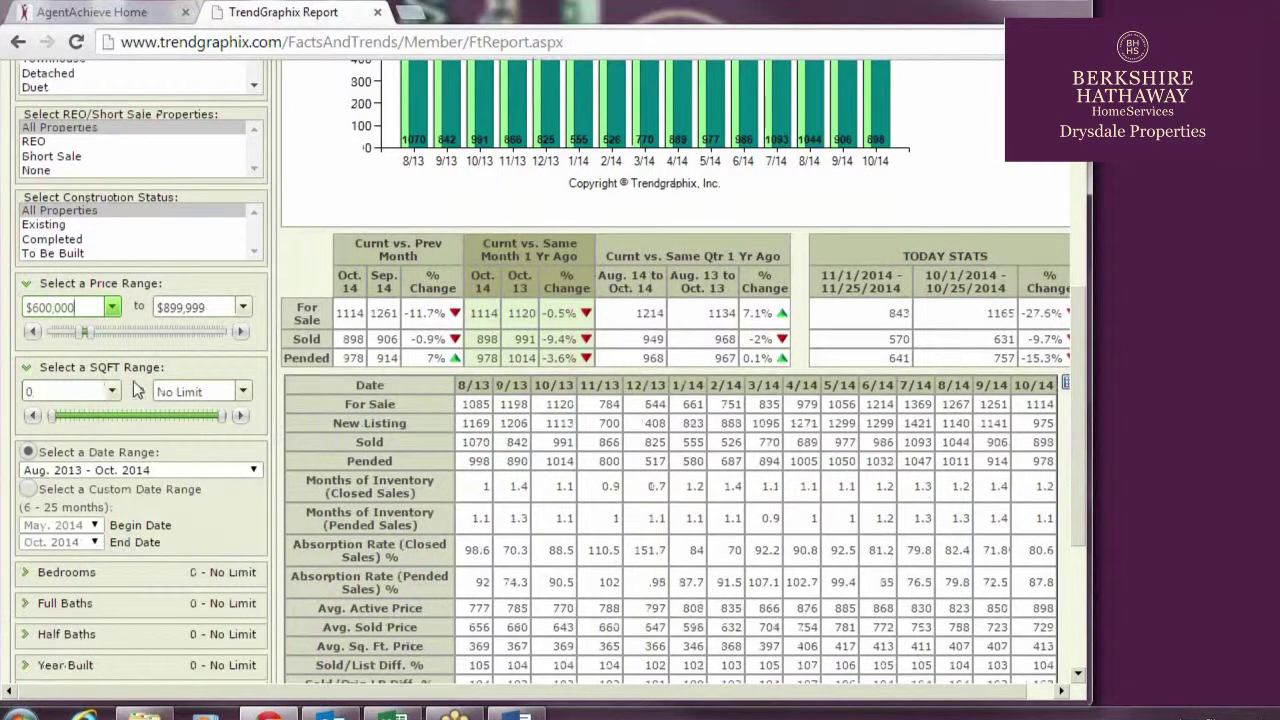
{"action": "scroll", "coordinate": [137, 390], "scroll_direction": "down", "scroll_amount": 1}
{"action": "left_click", "coordinate": [171, 370]}
{"action": "left_click", "coordinate": [100, 384]}
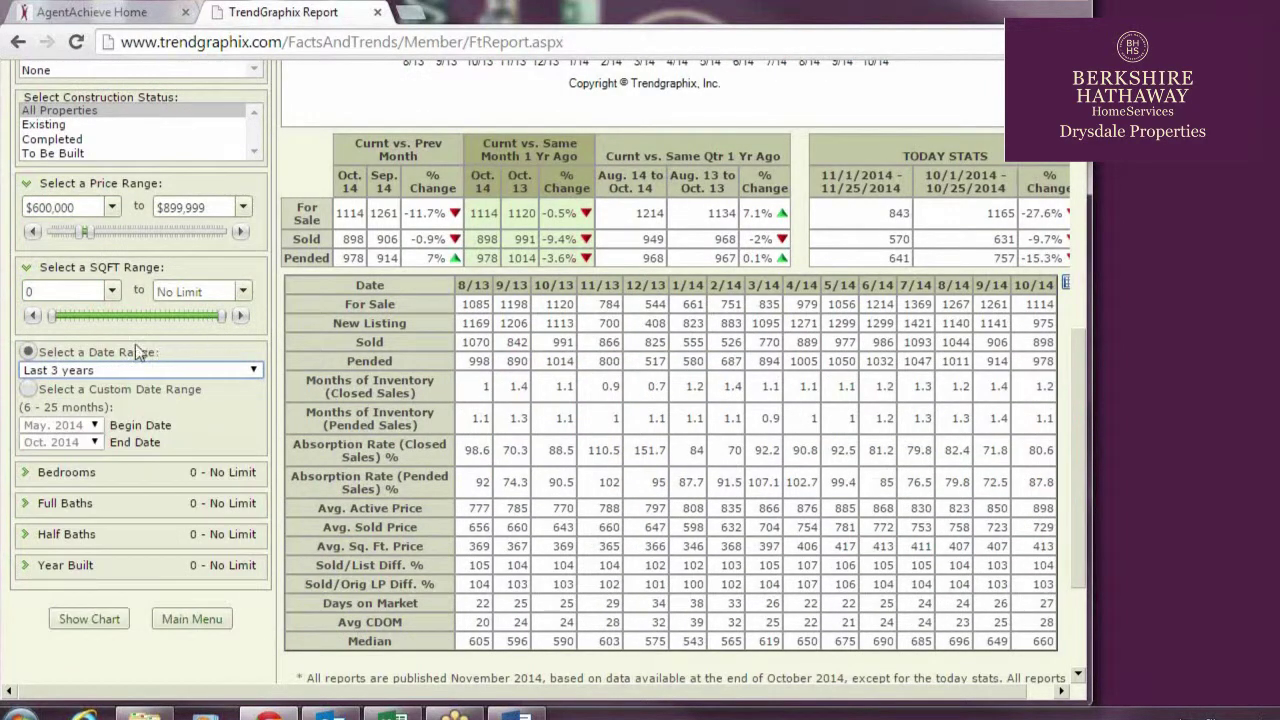
{"action": "scroll", "coordinate": [137, 352], "scroll_direction": "down", "scroll_amount": 2}
{"action": "left_click", "coordinate": [109, 436]}
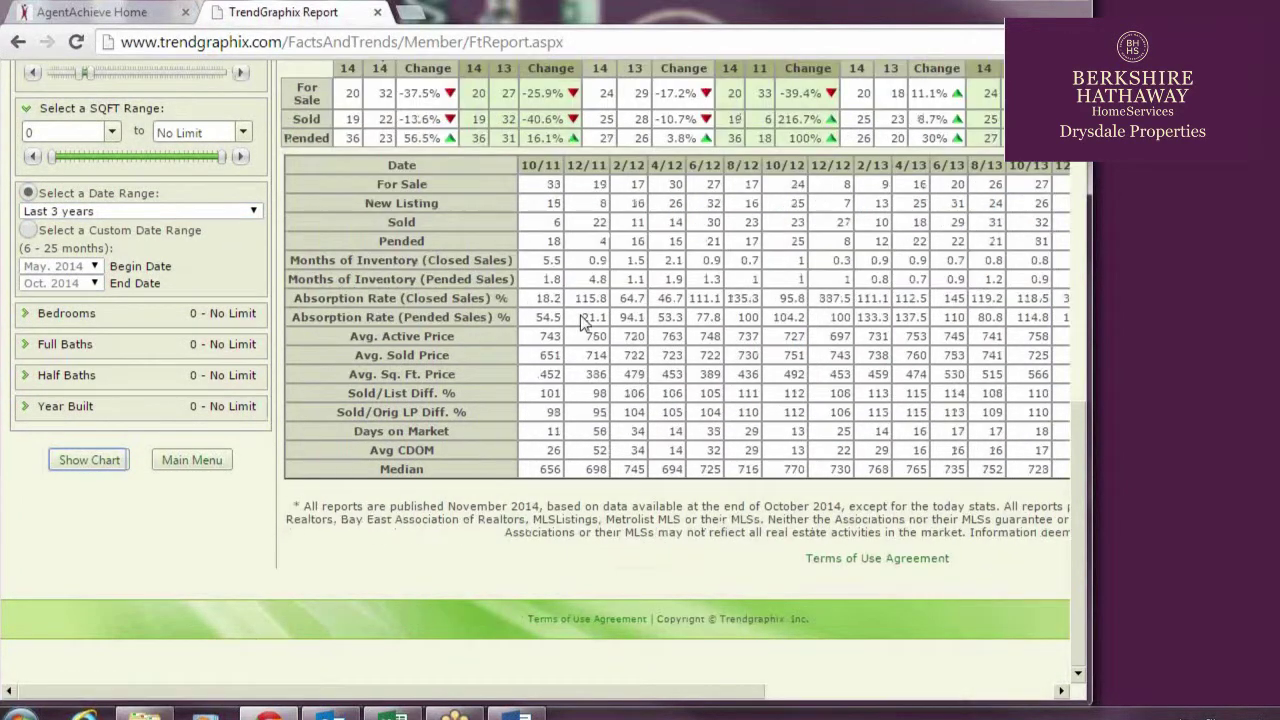
Change the chart type from For Sale/Sold to Sold/Pended
{"action": "scroll", "coordinate": [579, 319], "scroll_direction": "up", "scroll_amount": 2}
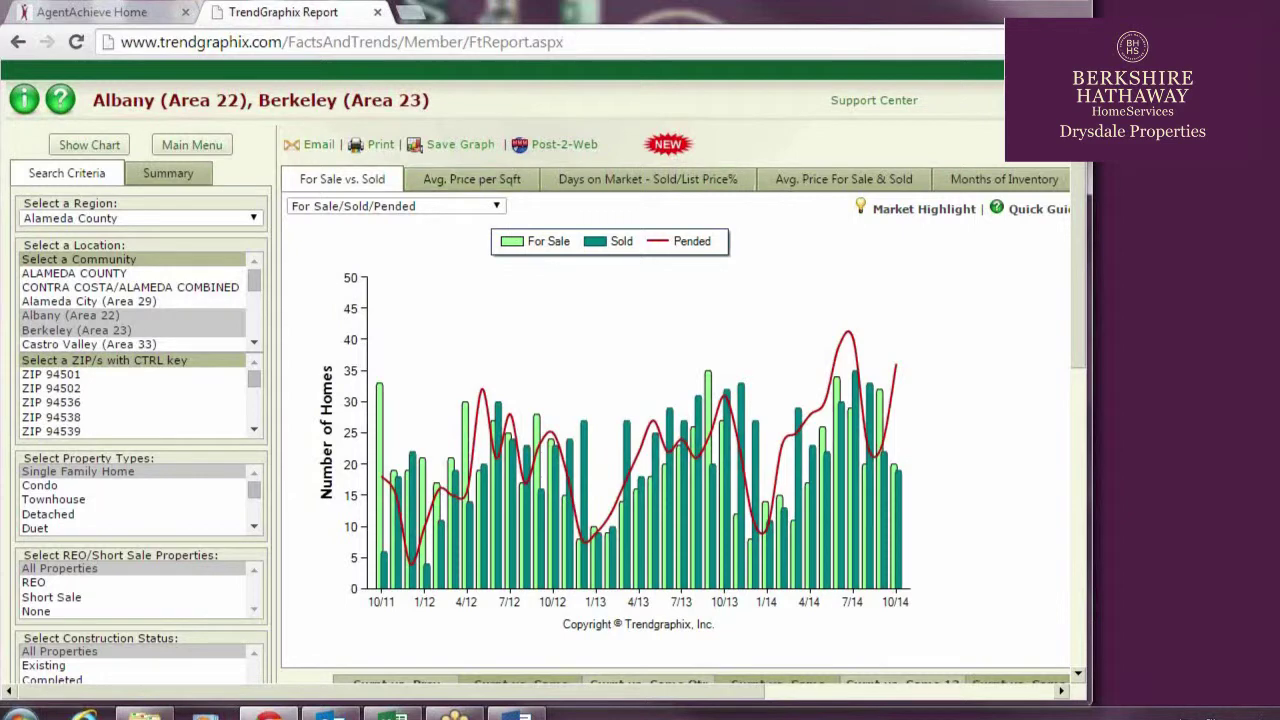
{"action": "left_click", "coordinate": [496, 206]}
{"action": "left_click", "coordinate": [476, 232]}
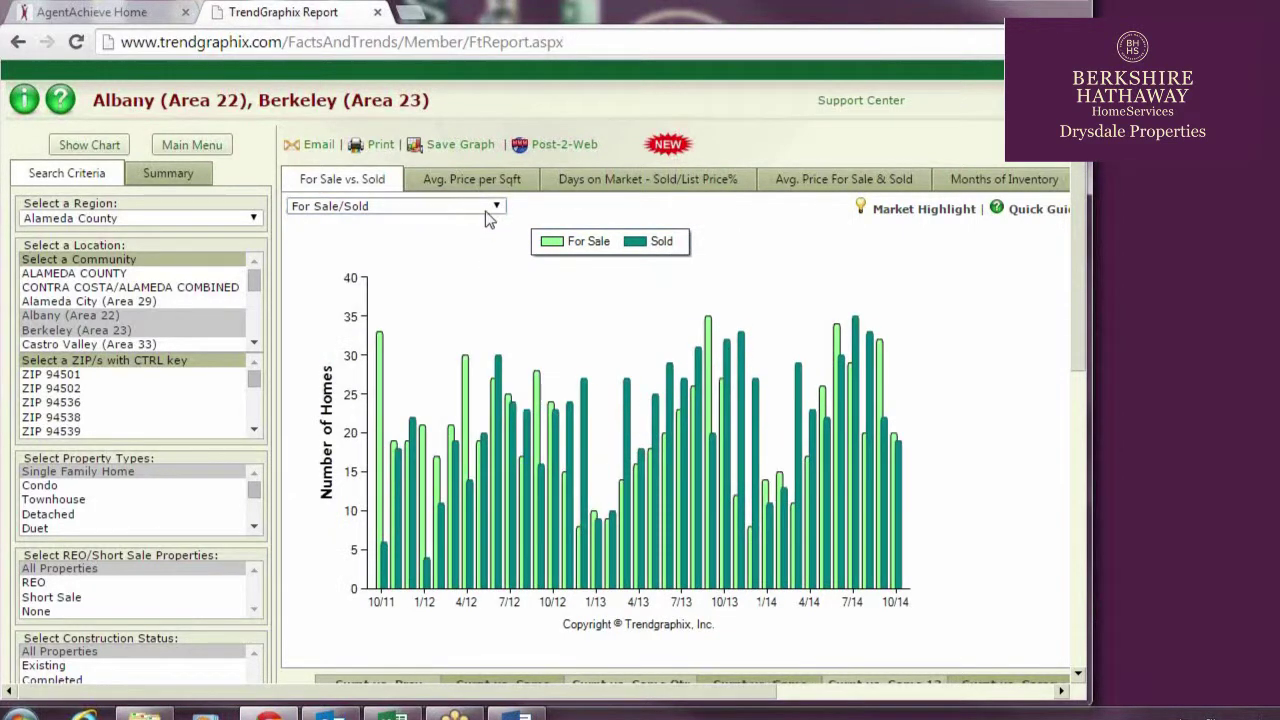
{"action": "key", "text": "Up"}
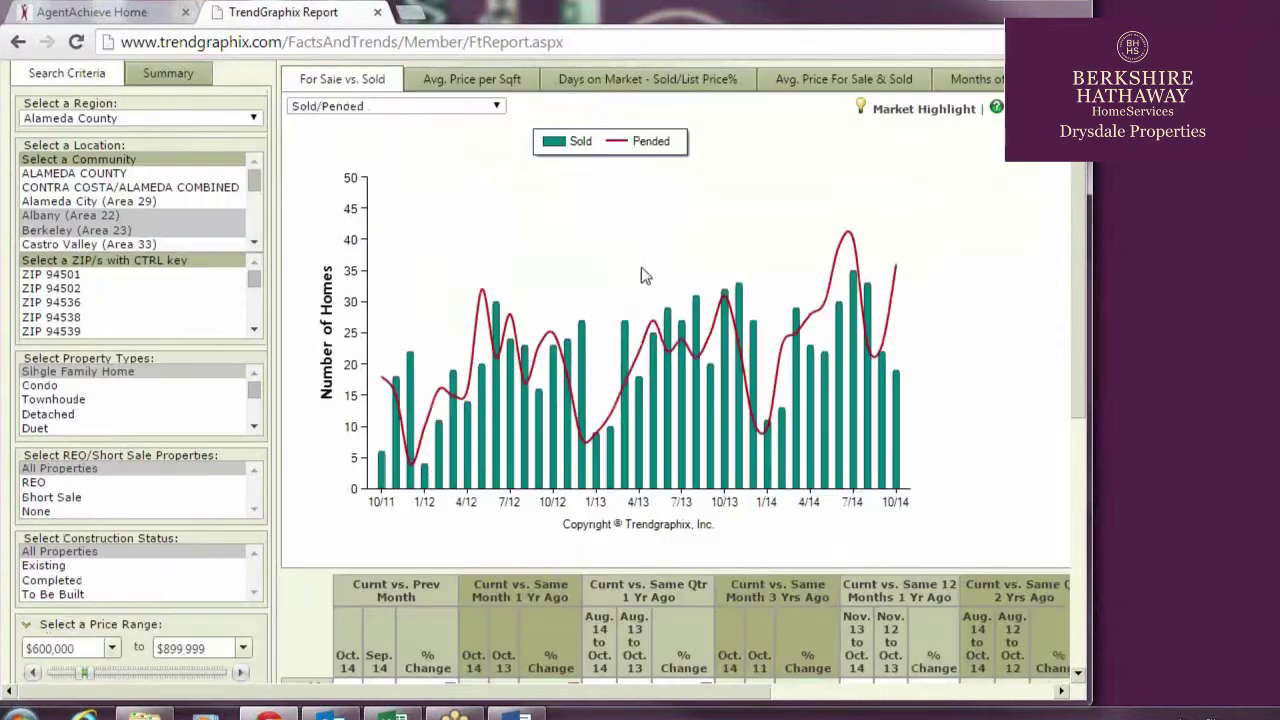
Review the report and choose the variation with Sold bars against a Pended line
{"action": "scroll", "coordinate": [448, 262], "scroll_direction": "down", "scroll_amount": 5}
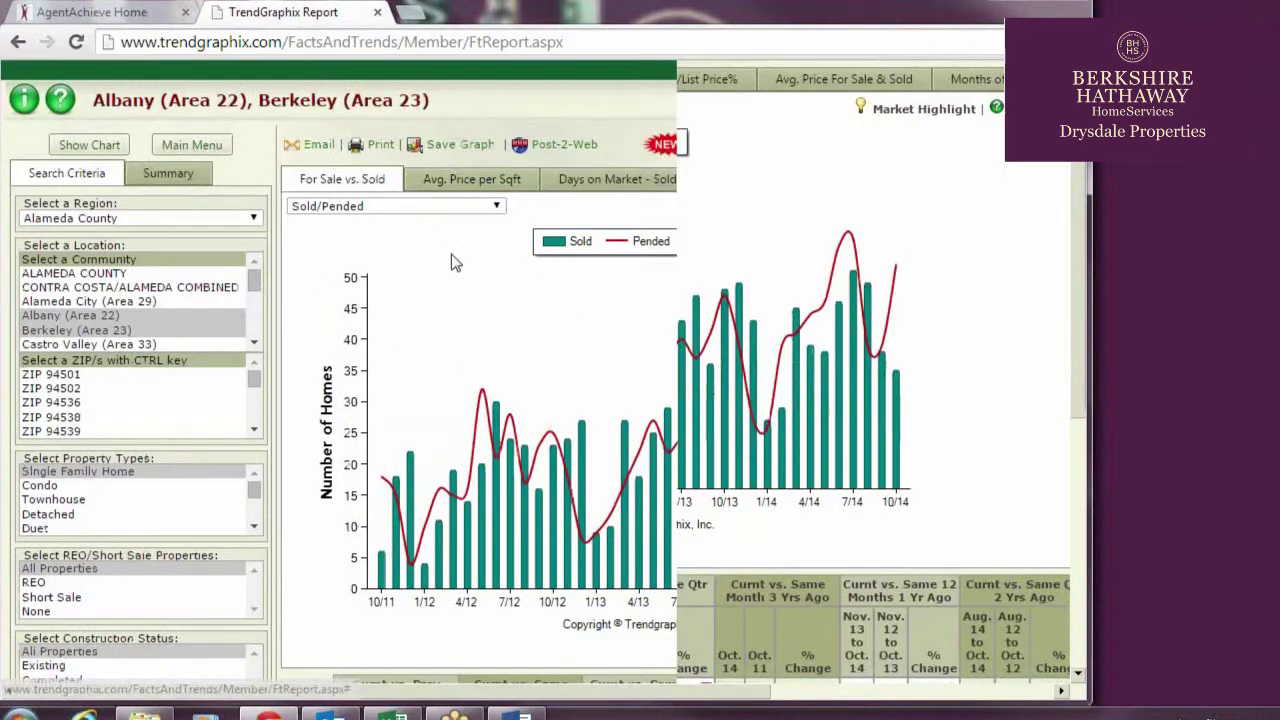
{"action": "scroll", "coordinate": [448, 255], "scroll_direction": "down", "scroll_amount": 1}
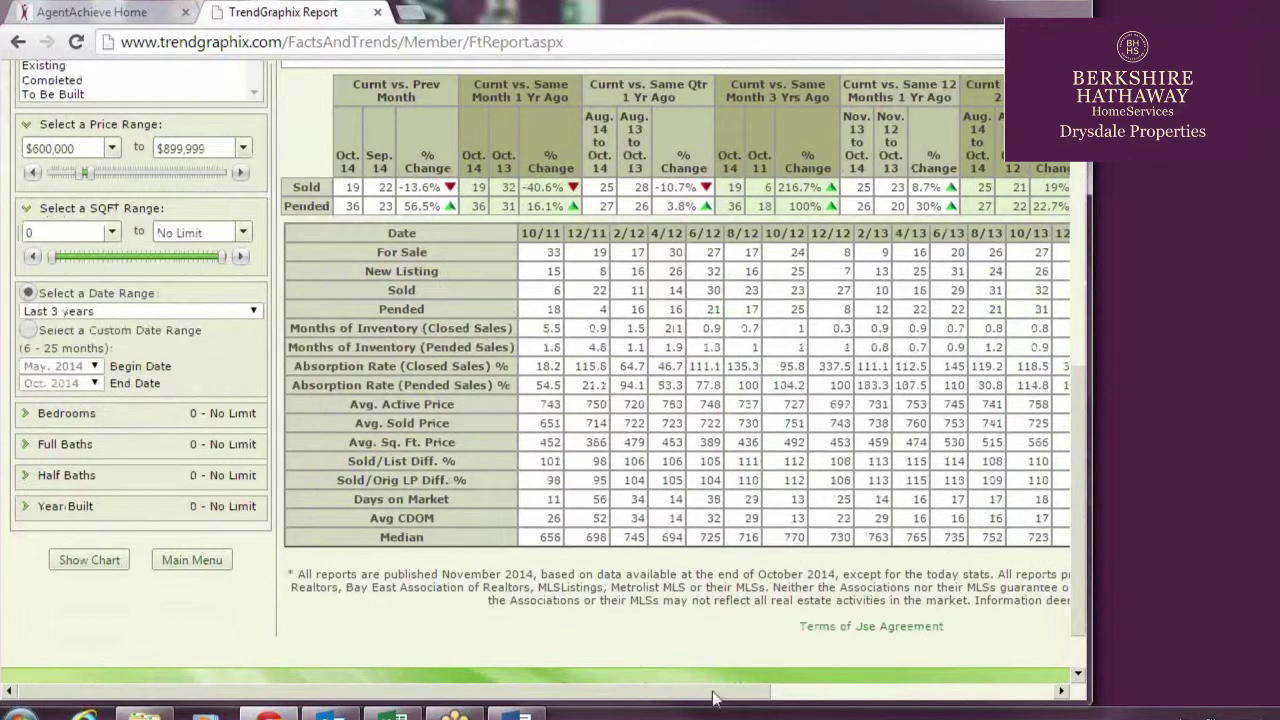
{"action": "left_click_drag", "start_coordinate": [720, 692], "coordinate": [812, 708]}
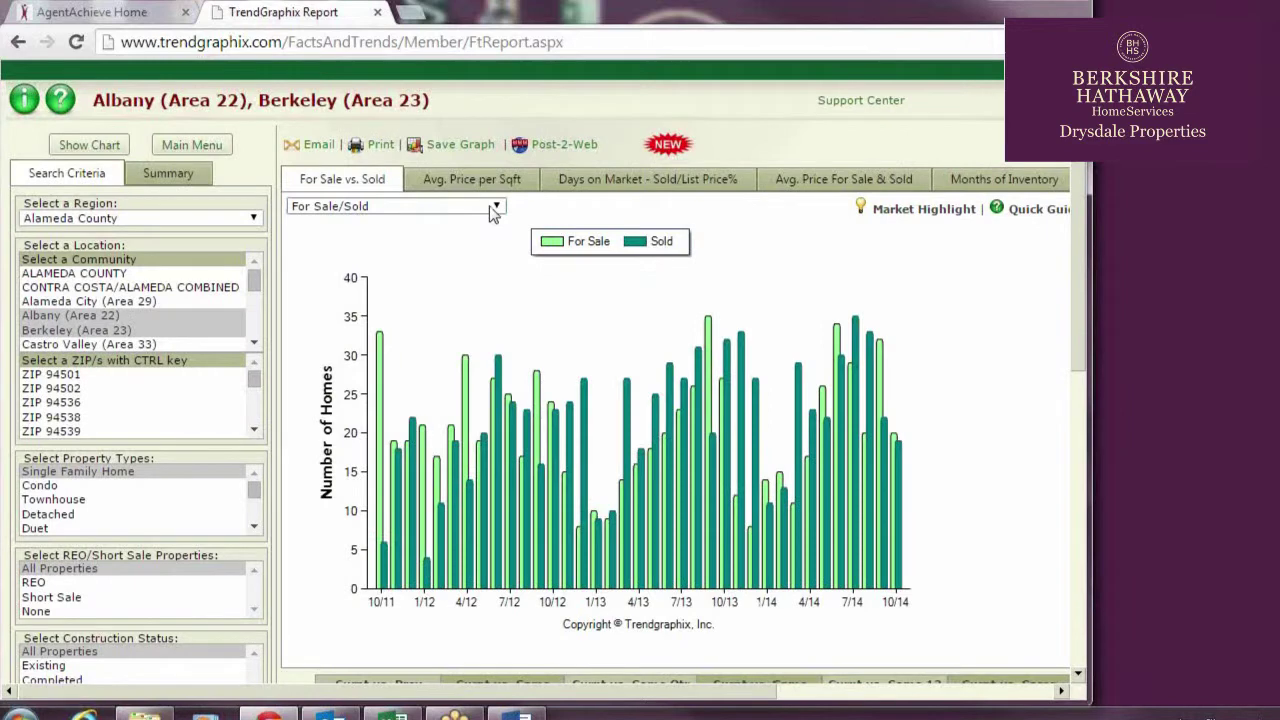
{"action": "left_click", "coordinate": [493, 207]}
{"action": "left_click", "coordinate": [475, 247]}
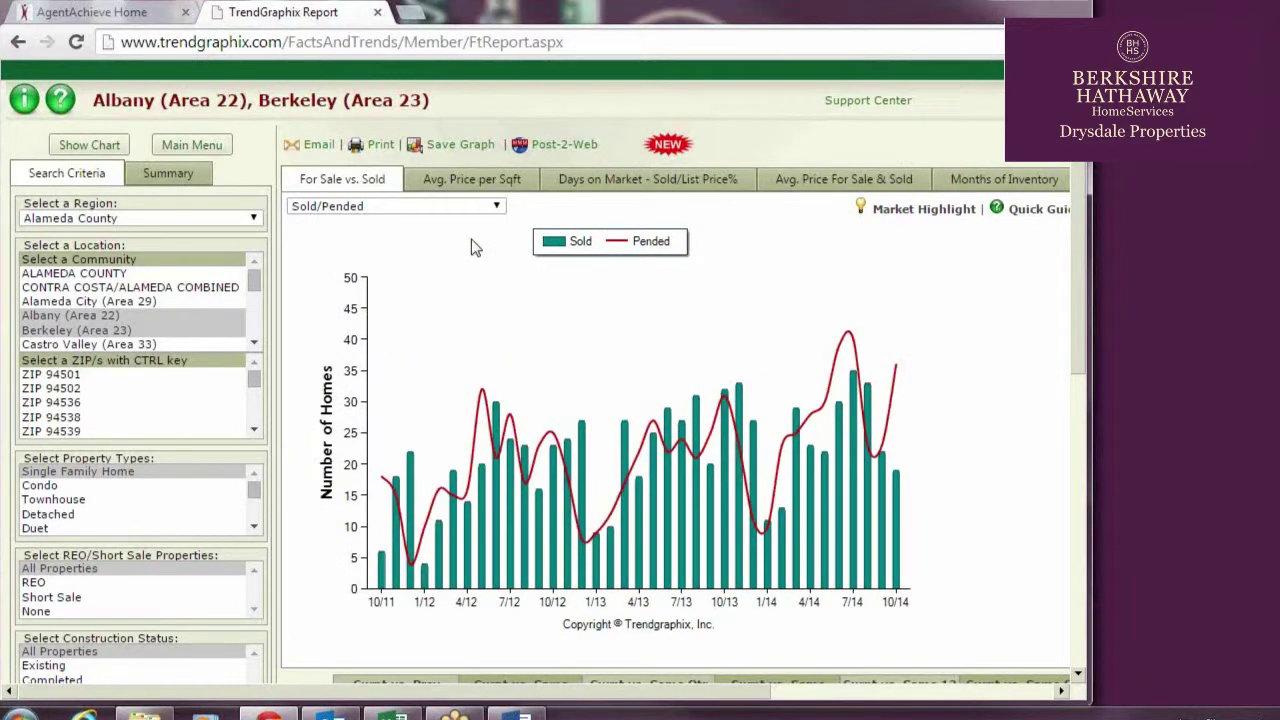
View Avg. Price per Sqft, then chart Days on Market with the SP/Orig LP % variation
{"action": "left_click", "coordinate": [490, 180]}
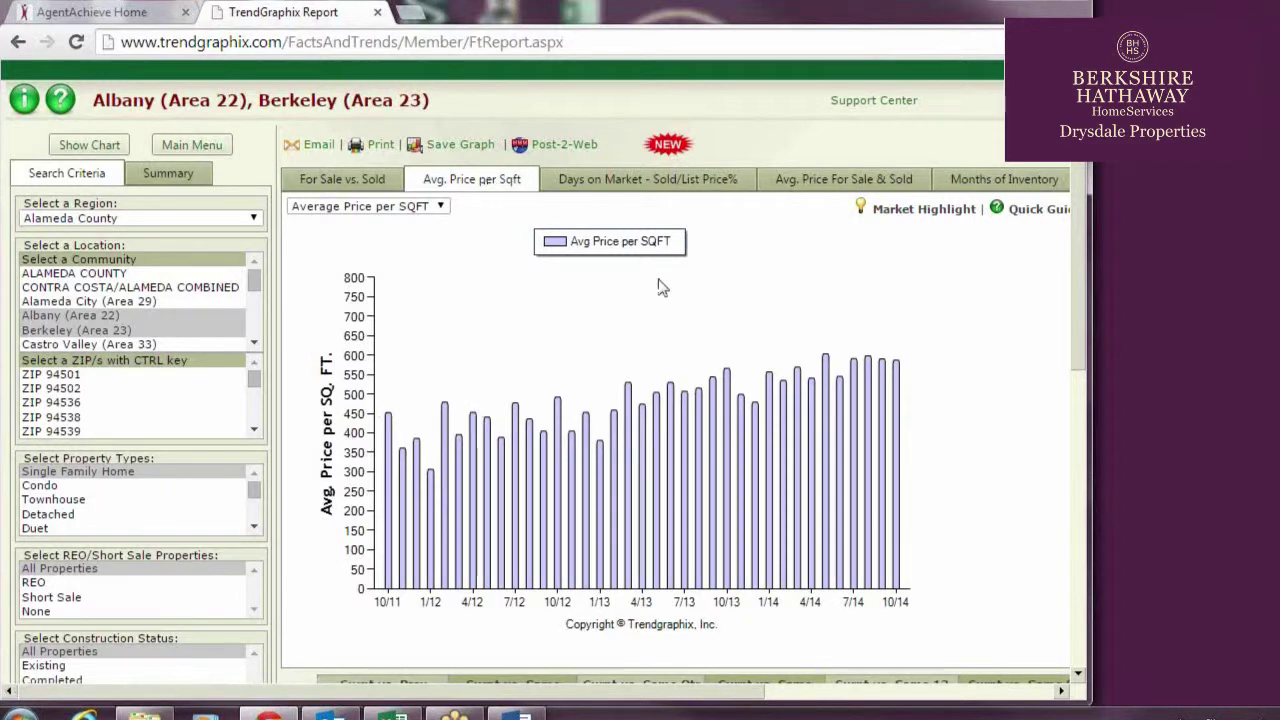
{"action": "left_click", "coordinate": [630, 186]}
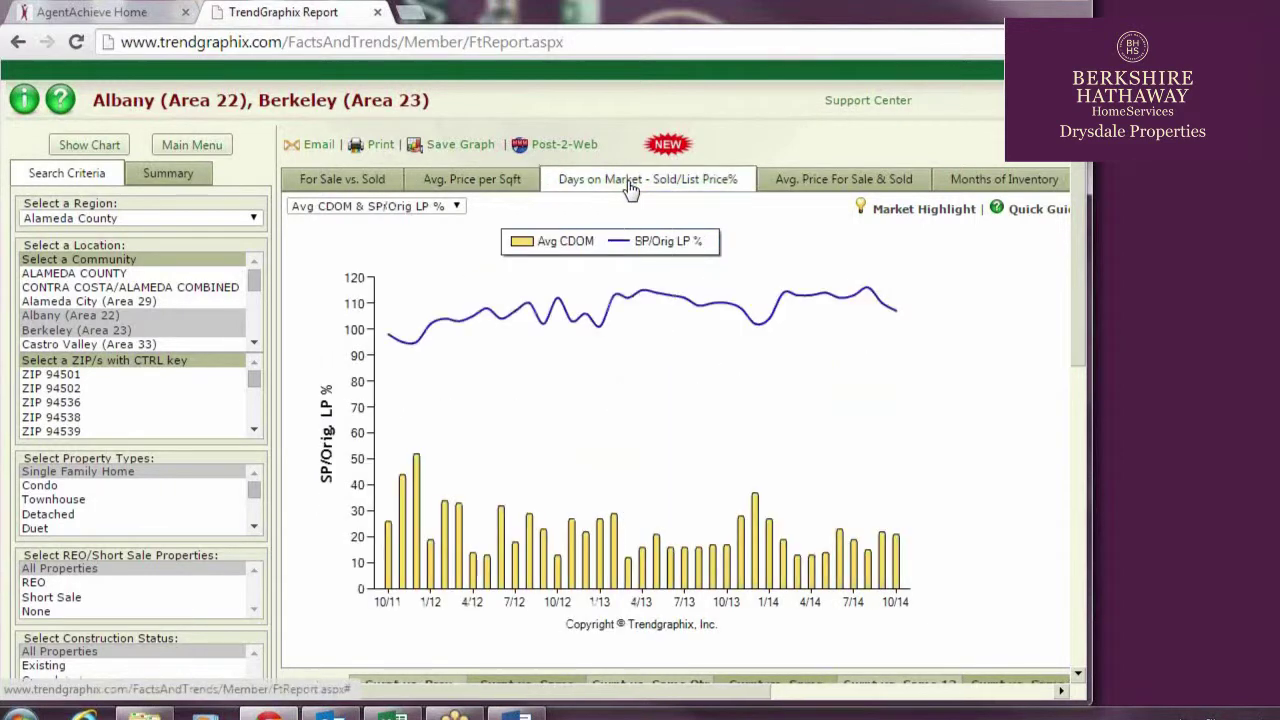
{"action": "left_click", "coordinate": [457, 207]}
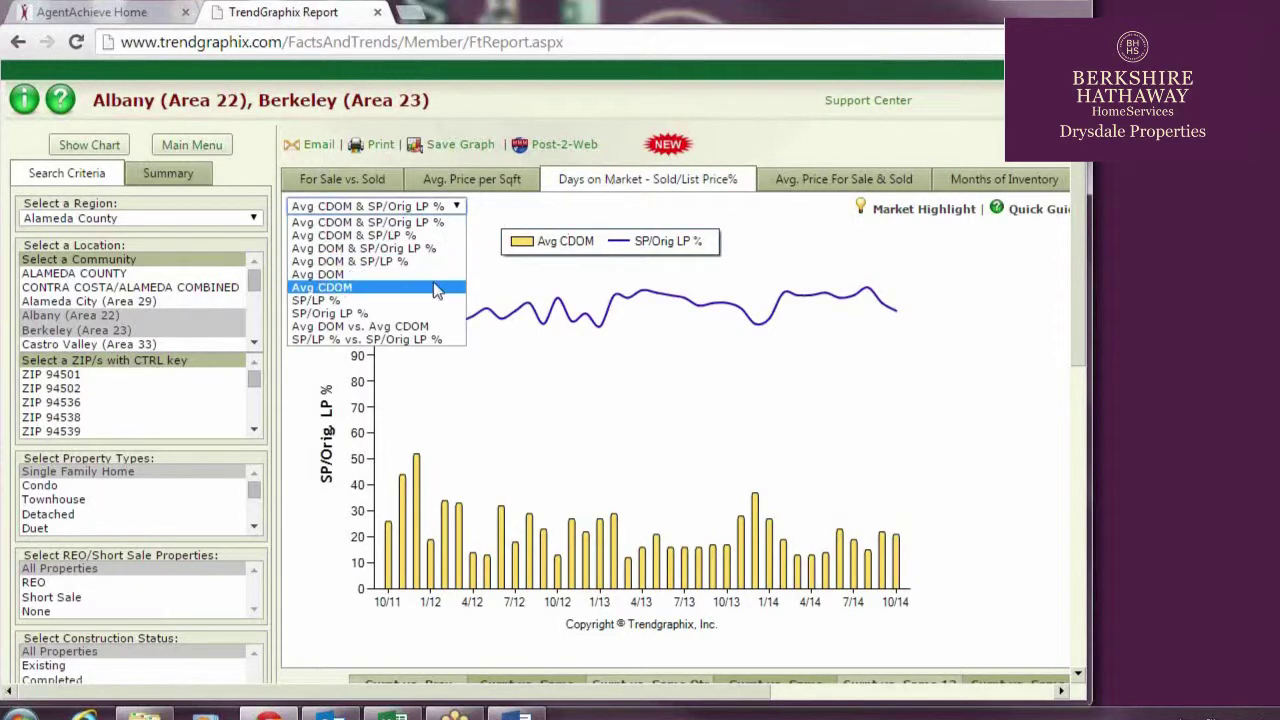
{"action": "left_click", "coordinate": [386, 301]}
{"action": "key", "text": "Down"}
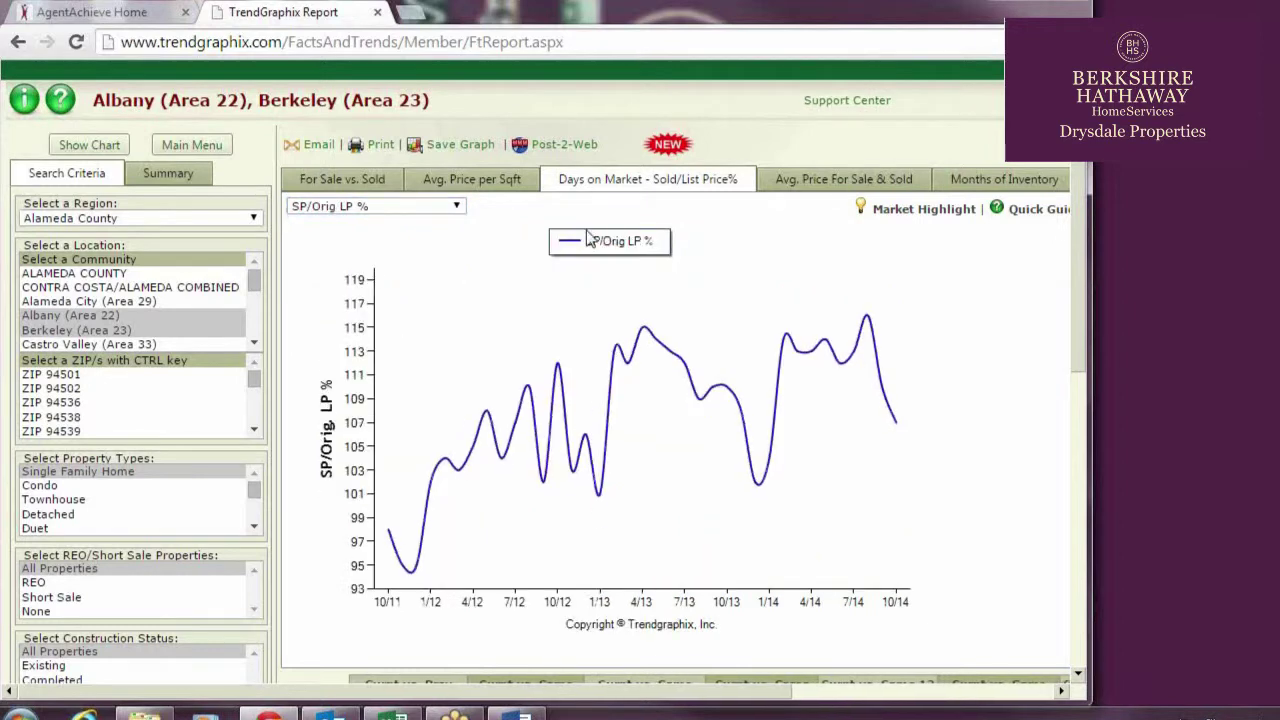
Chart Median Price Sold, then Avg Prices & Median Price, and move to Months of Inventory
{"action": "left_click", "coordinate": [853, 185]}
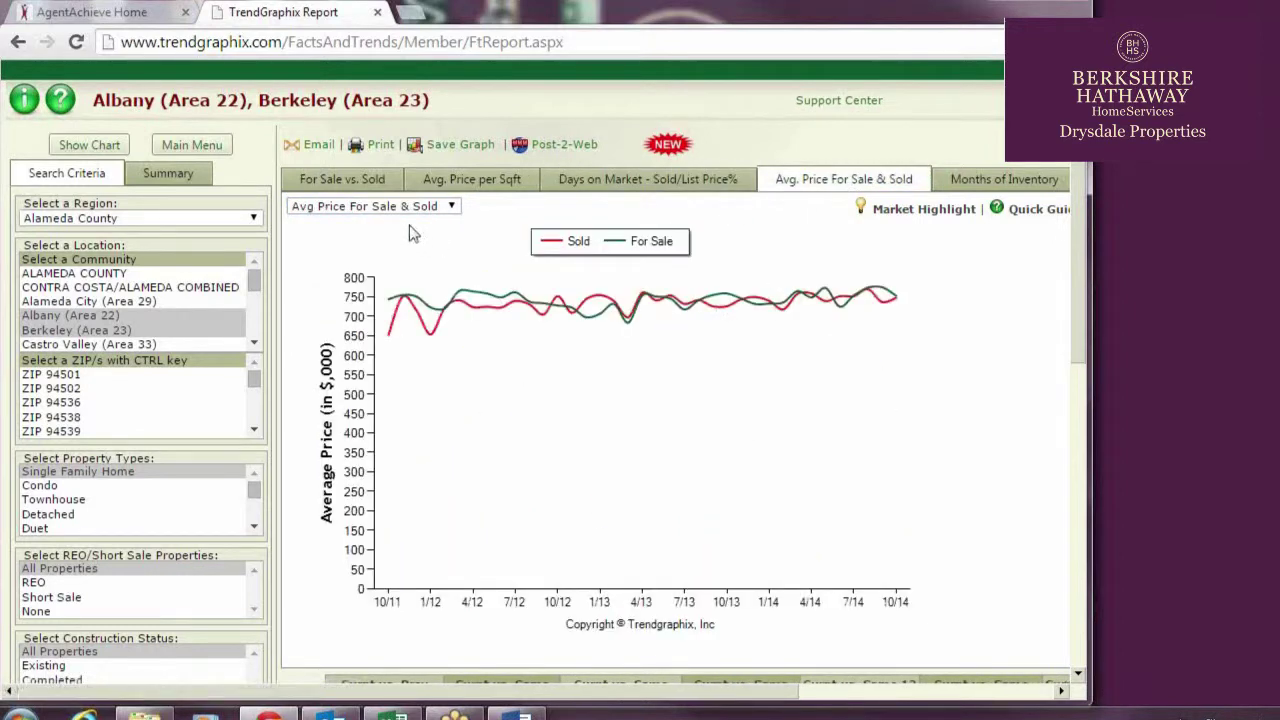
{"action": "left_click", "coordinate": [431, 208]}
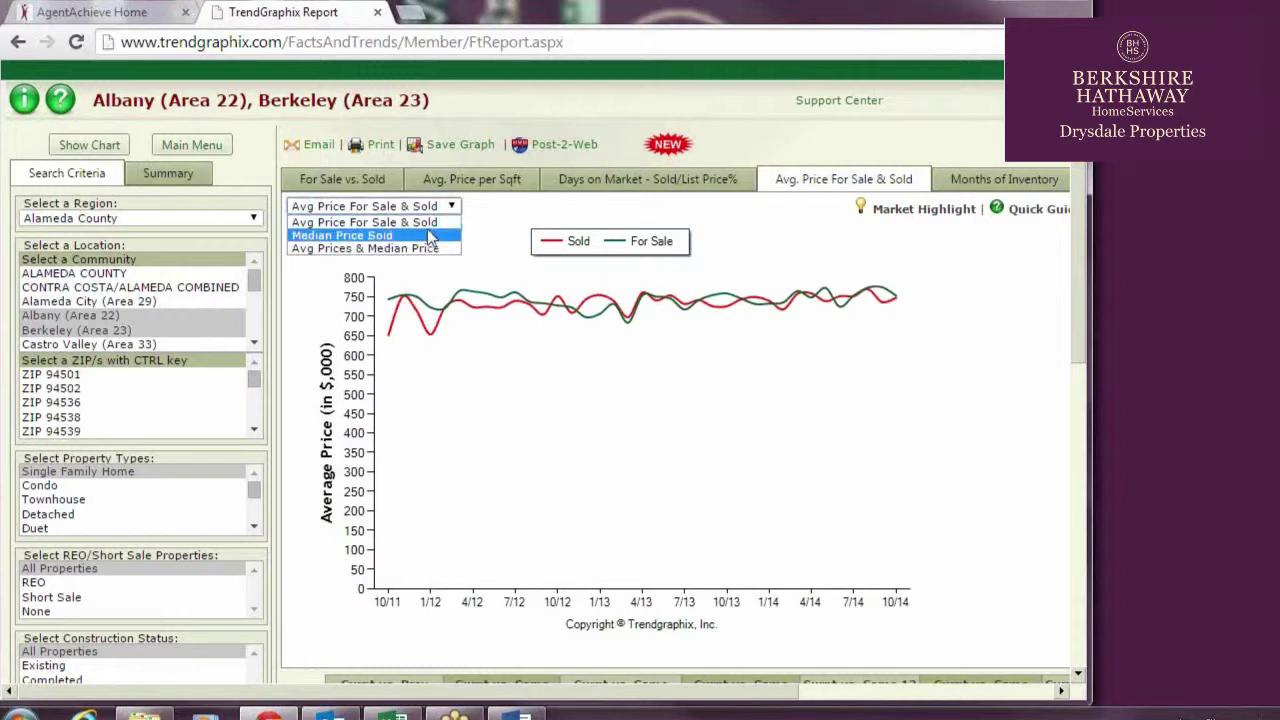
{"action": "left_click", "coordinate": [430, 236]}
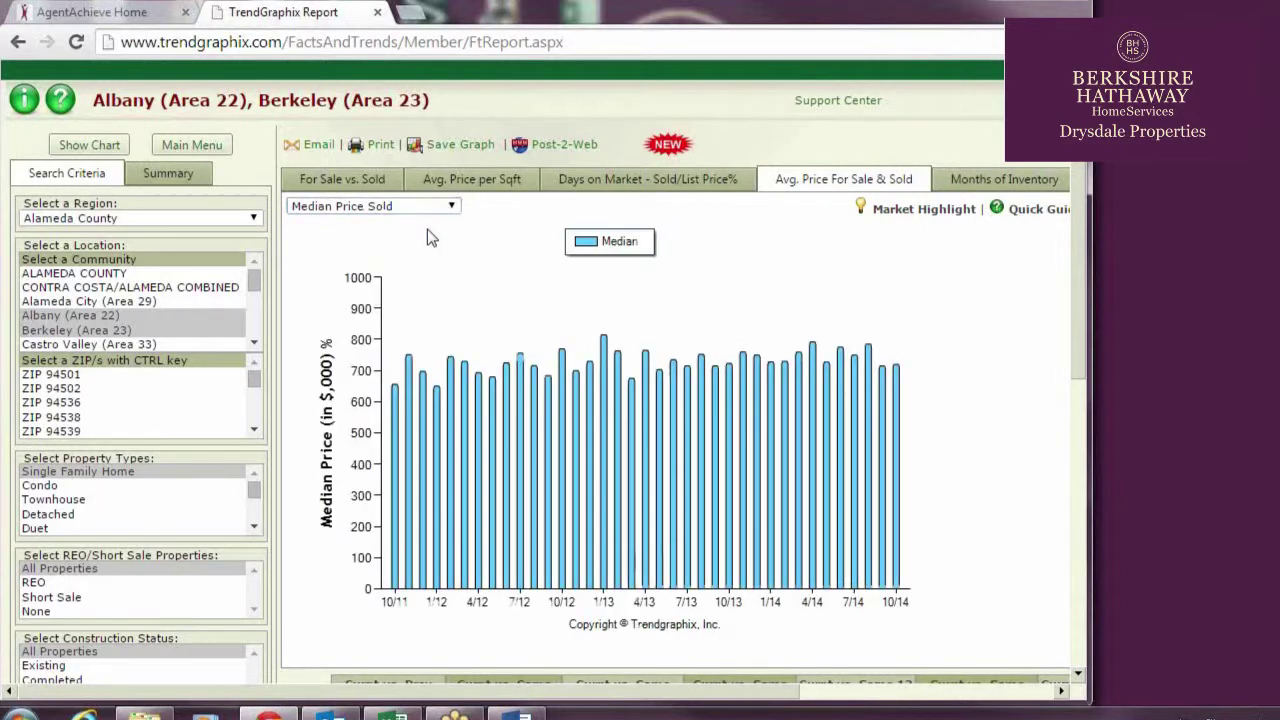
{"action": "left_click", "coordinate": [434, 212]}
{"action": "left_click", "coordinate": [410, 247]}
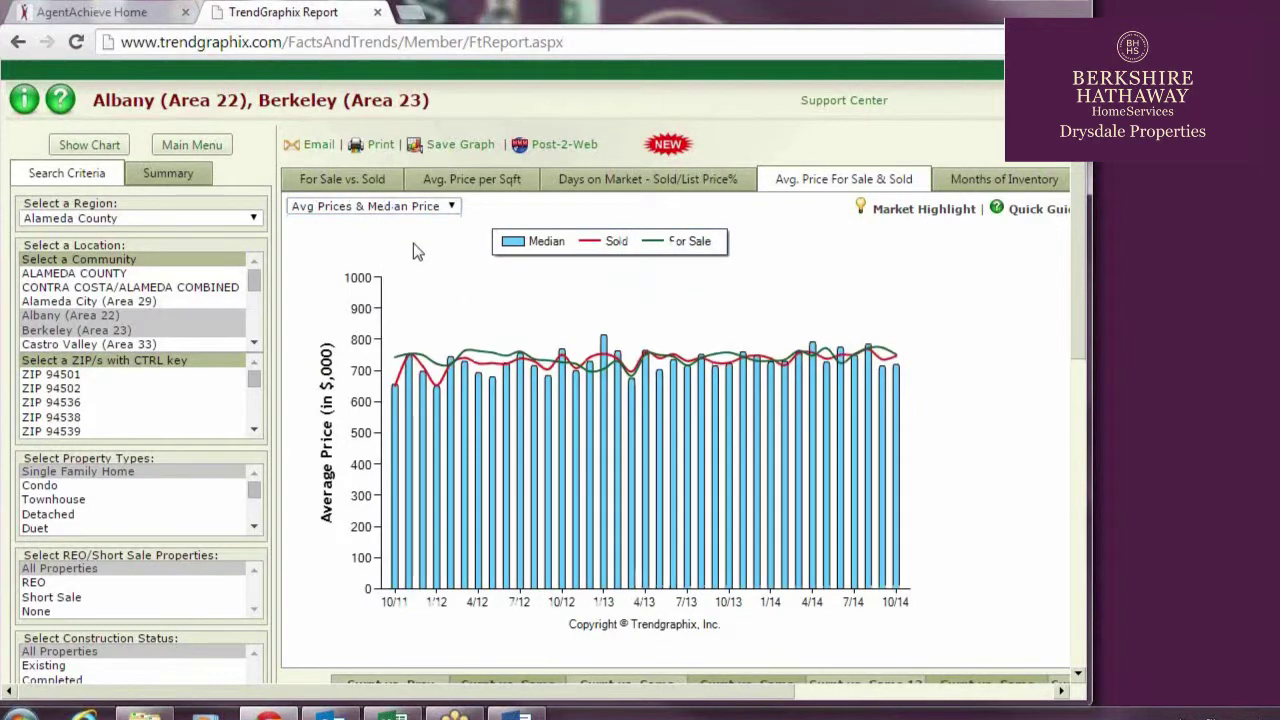
{"action": "left_click", "coordinate": [997, 182]}
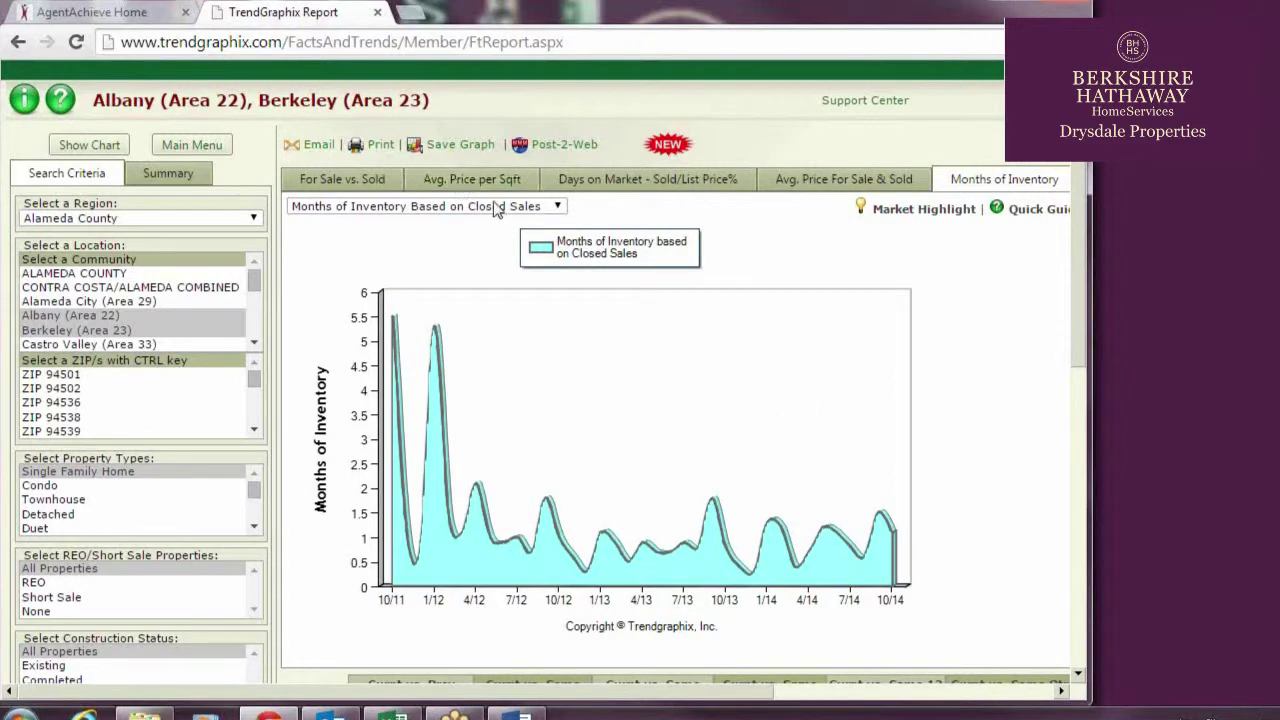
Base Months of Inventory on pended sales and bring up the report's Quick Guide
{"action": "left_click", "coordinate": [512, 208]}
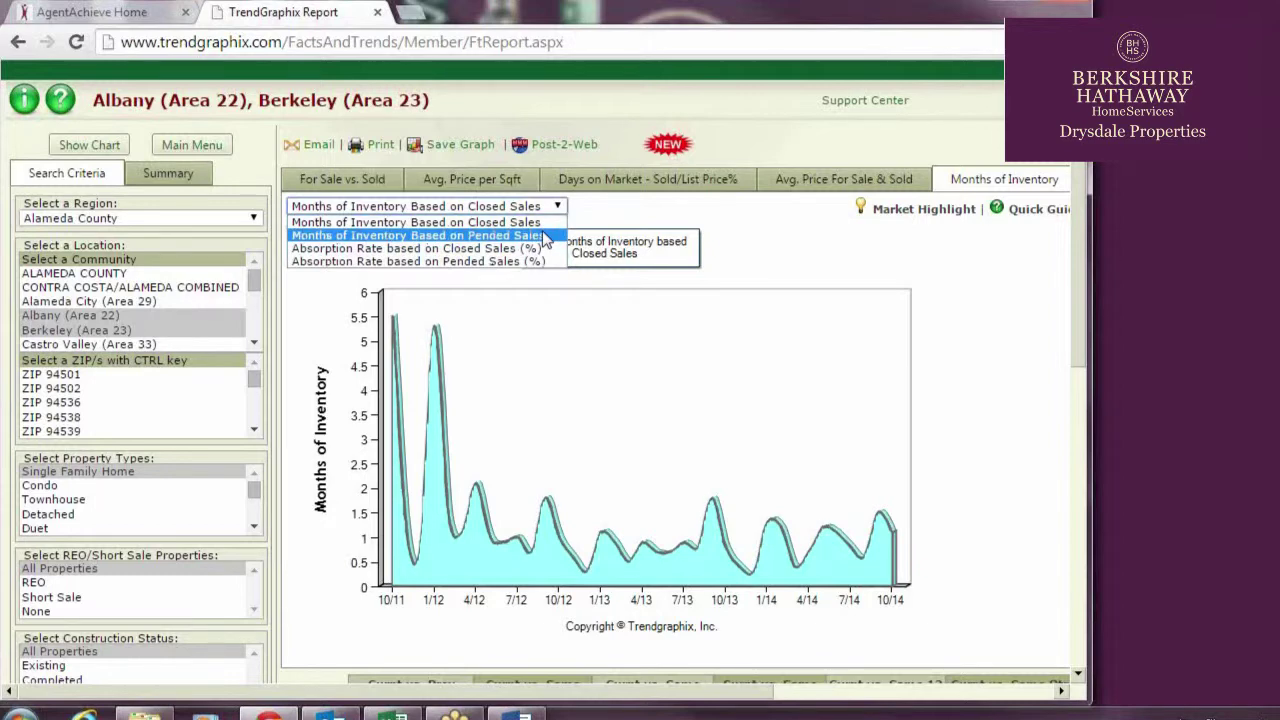
{"action": "left_click", "coordinate": [545, 236]}
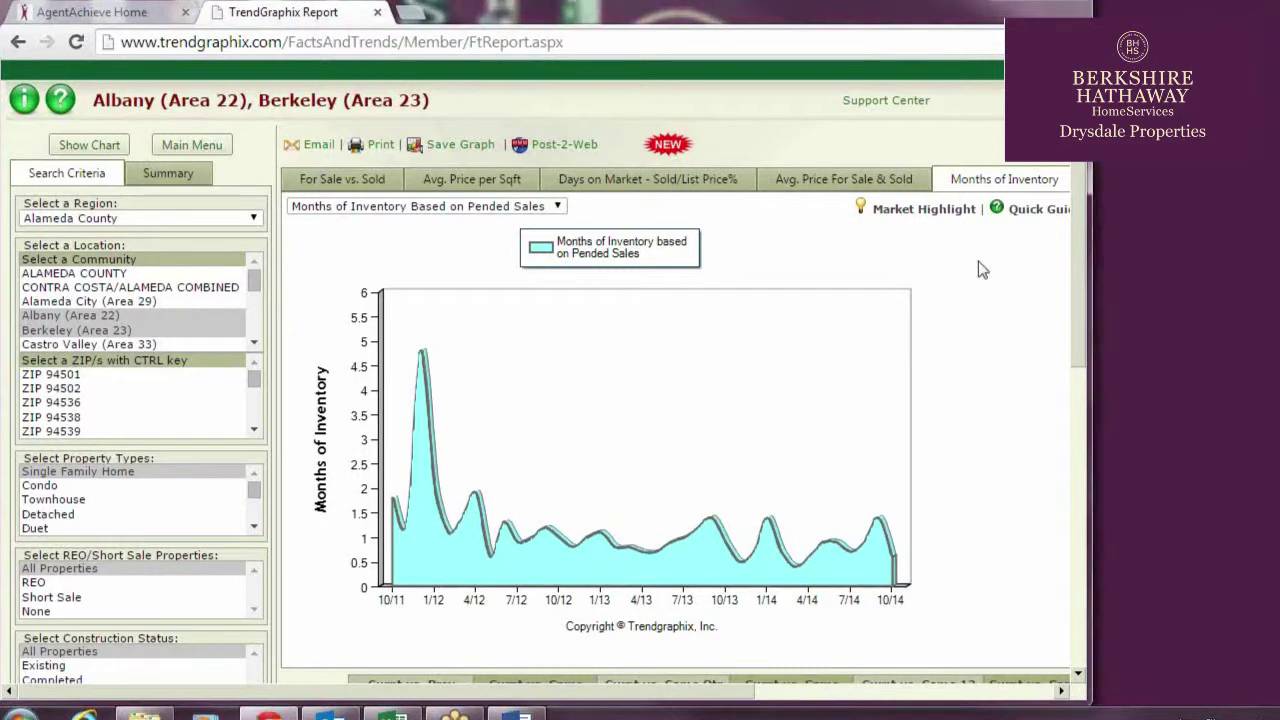
{"action": "left_click", "coordinate": [1033, 212]}
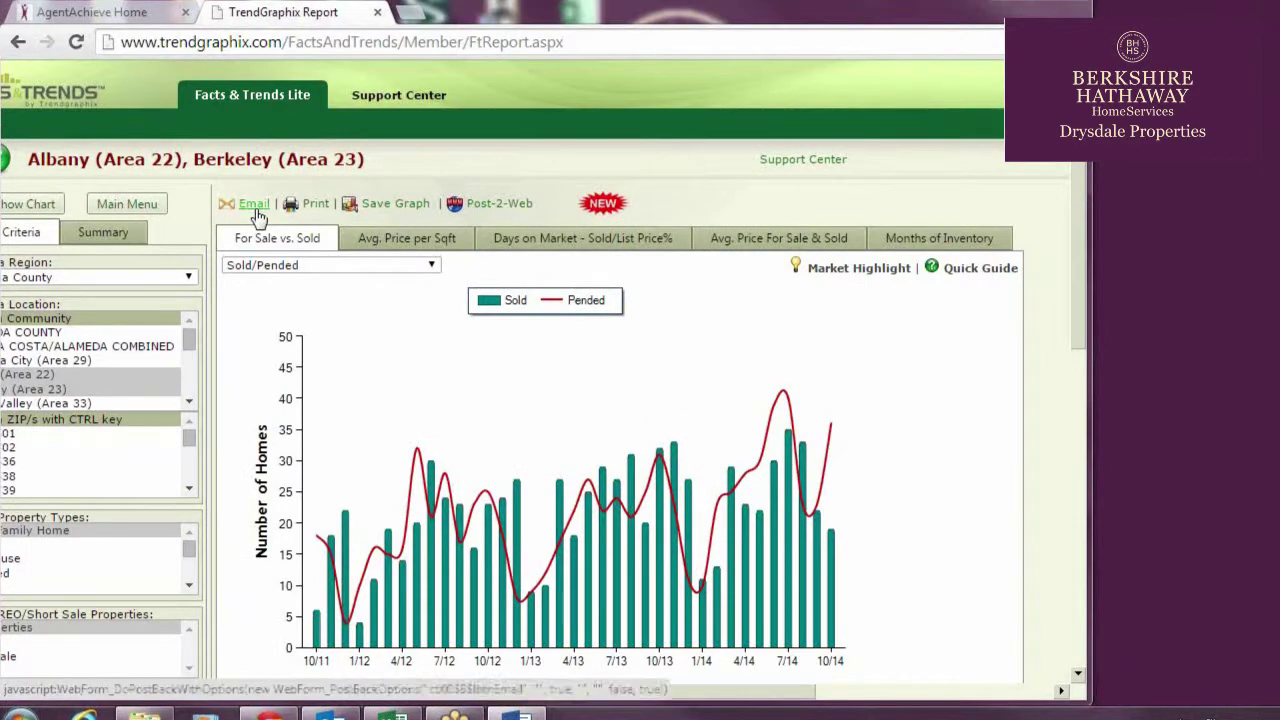
In TrendSend, tick Months of Inventory, both Avg. Price reports and For Sale vs. Sold with For Sale/Sold/Pended
{"action": "left_click", "coordinate": [256, 206]}
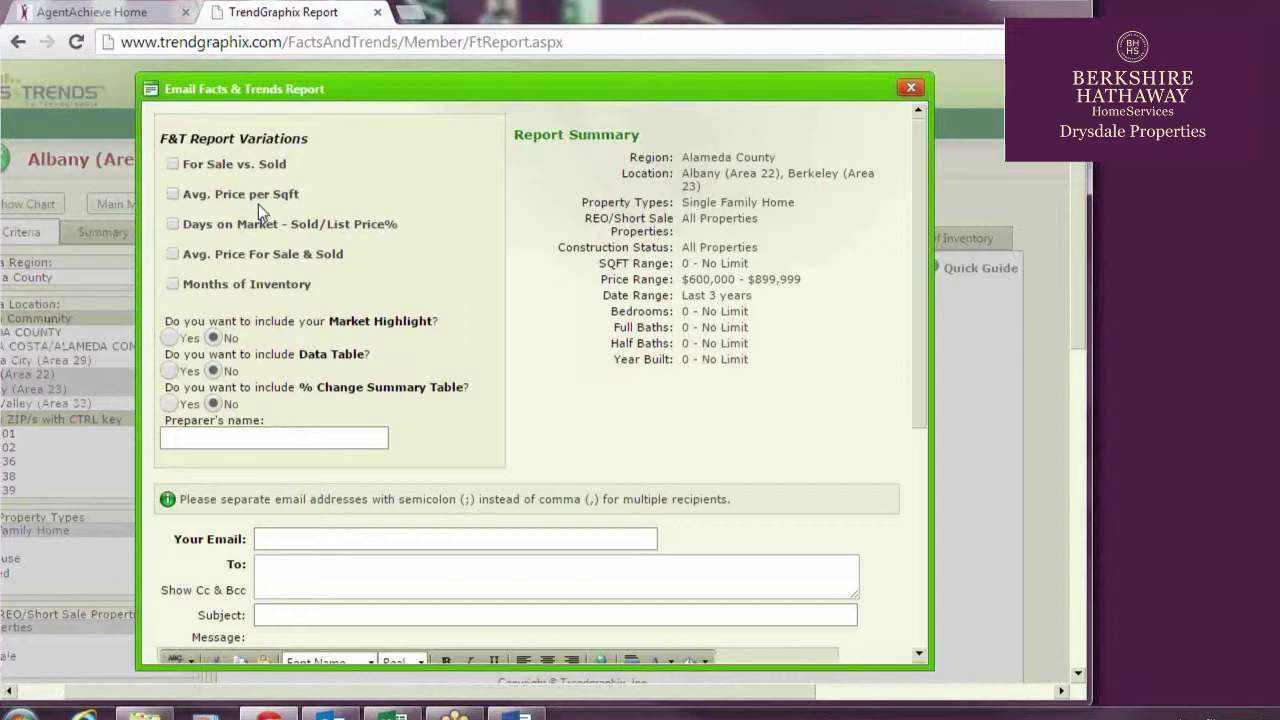
{"action": "left_click", "coordinate": [176, 283]}
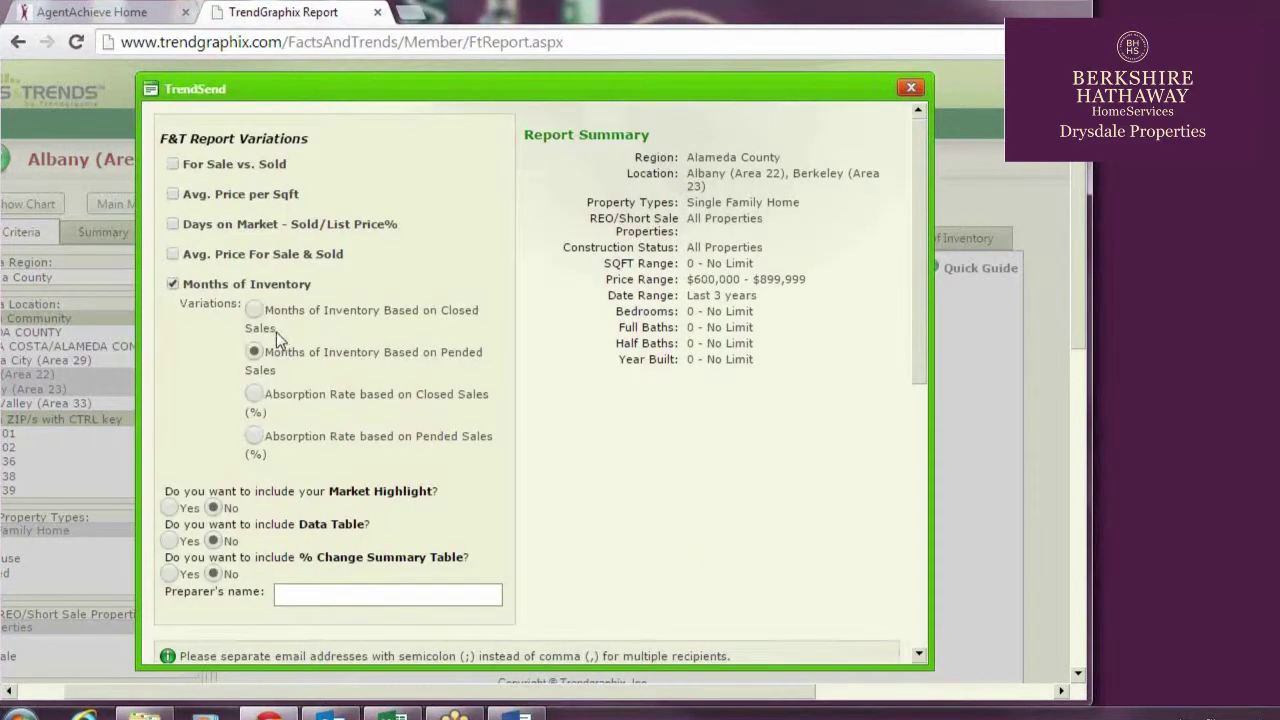
{"action": "left_click", "coordinate": [174, 255]}
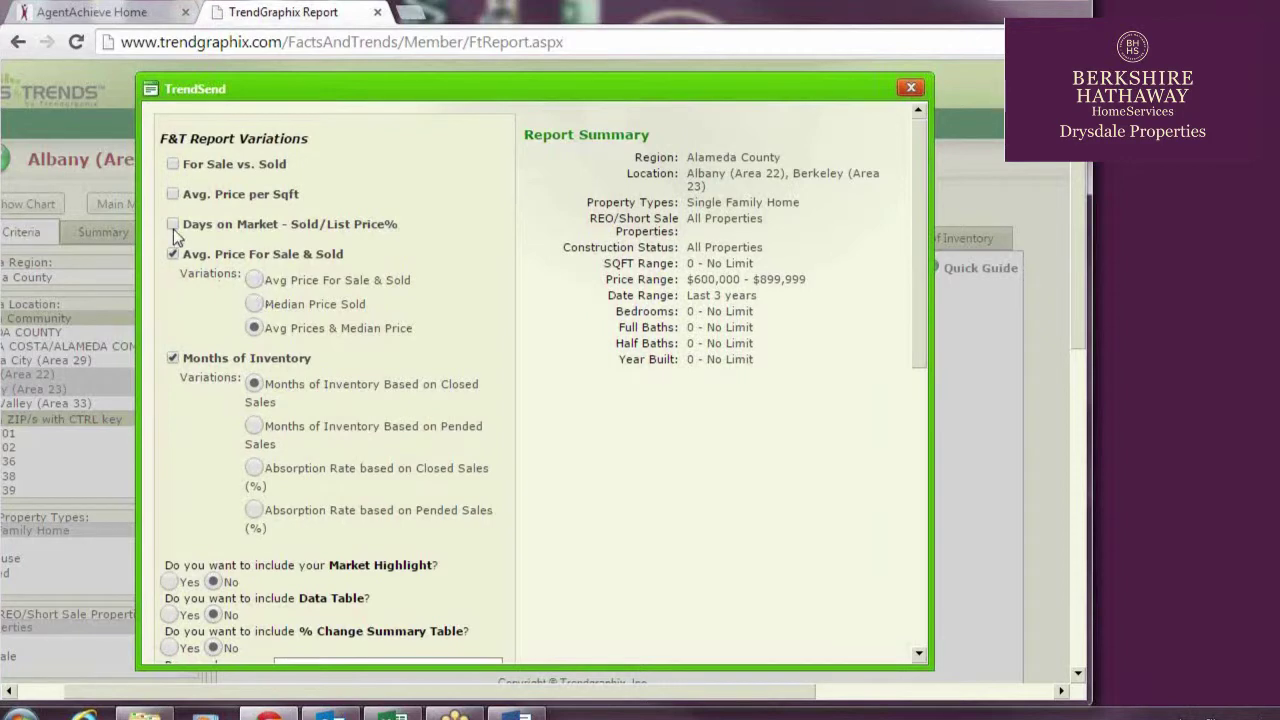
{"action": "left_click", "coordinate": [173, 226]}
{"action": "left_click", "coordinate": [174, 222]}
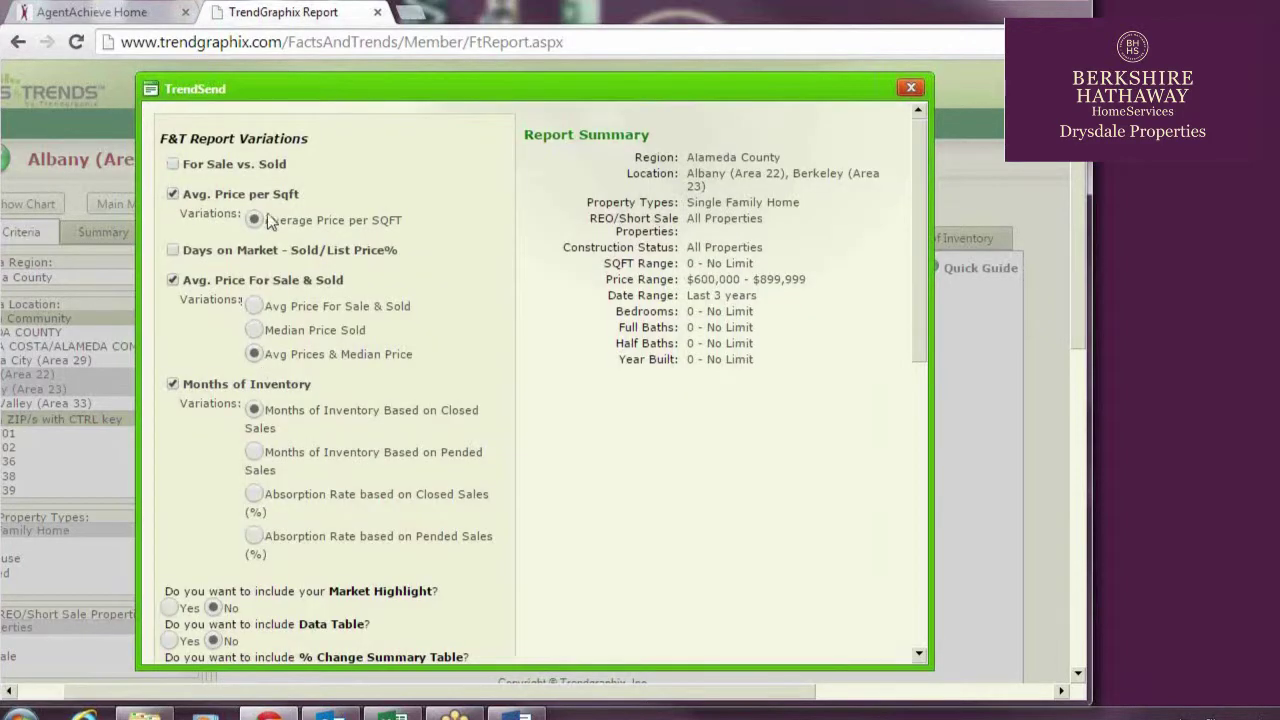
{"action": "left_click", "coordinate": [173, 164]}
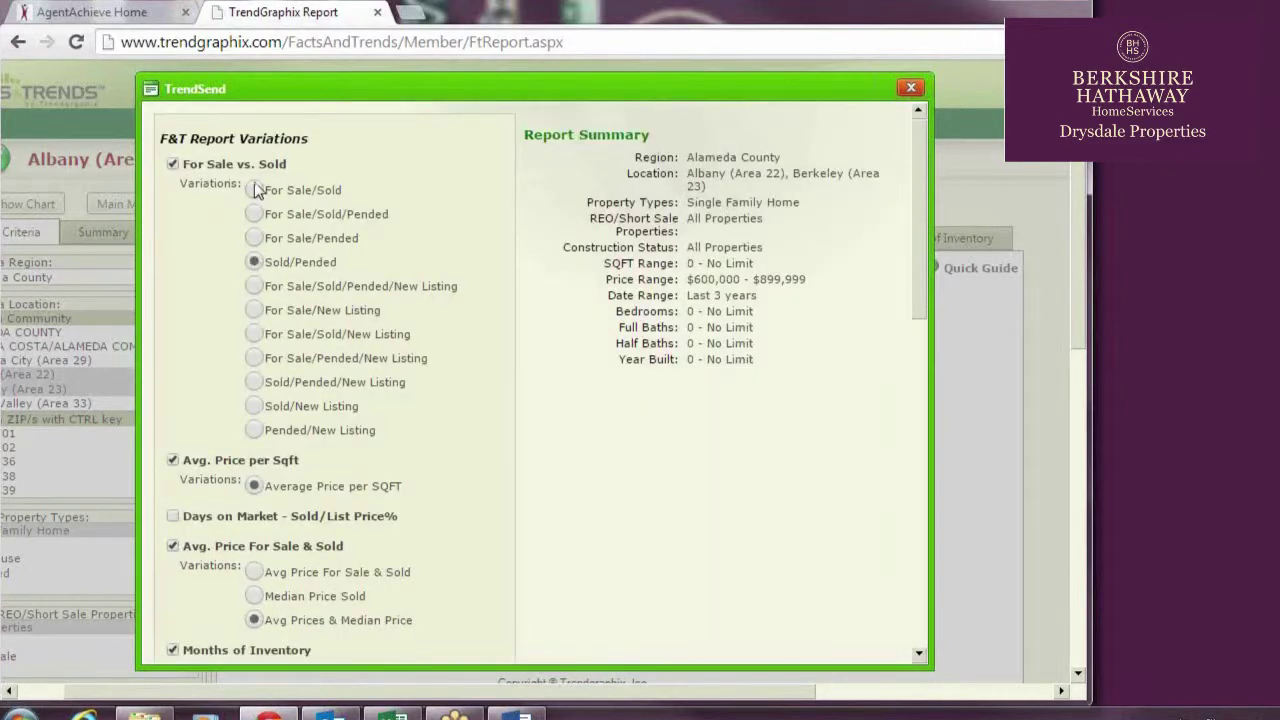
{"action": "left_click", "coordinate": [256, 214]}
{"action": "scroll", "coordinate": [624, 425], "scroll_direction": "down", "scroll_amount": 6}
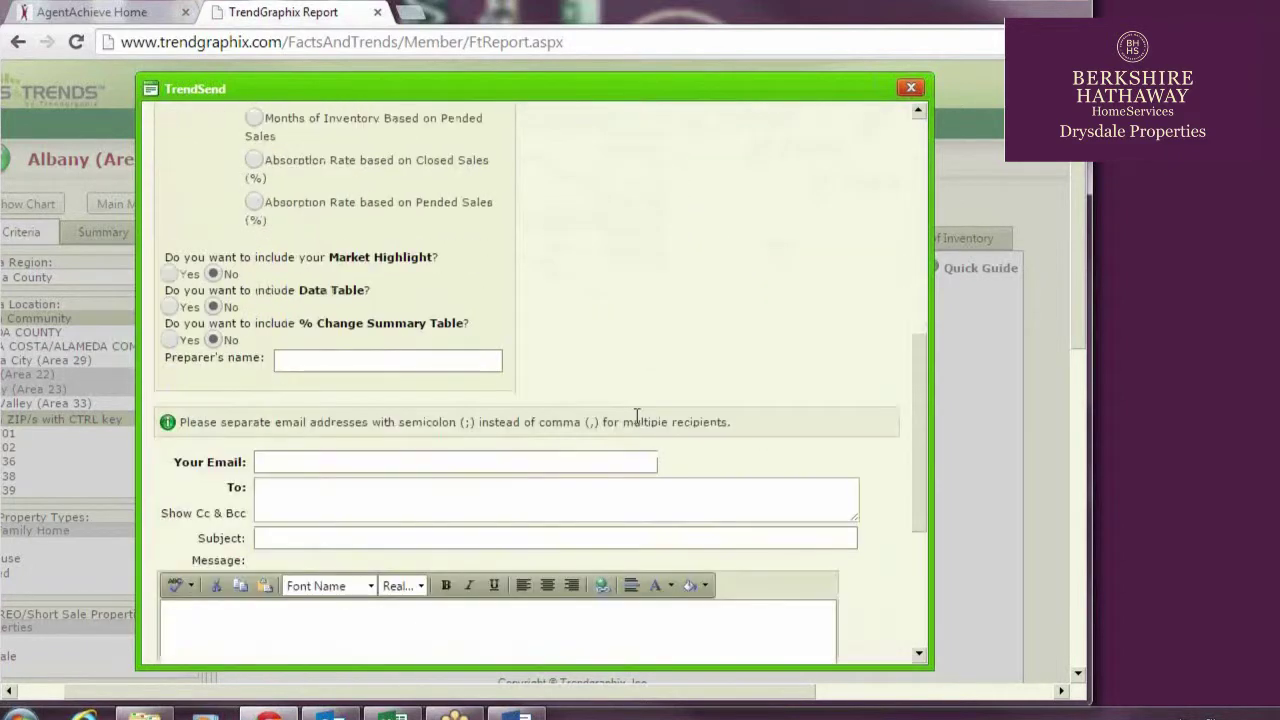
{"action": "scroll", "coordinate": [637, 416], "scroll_direction": "down", "scroll_amount": 4}
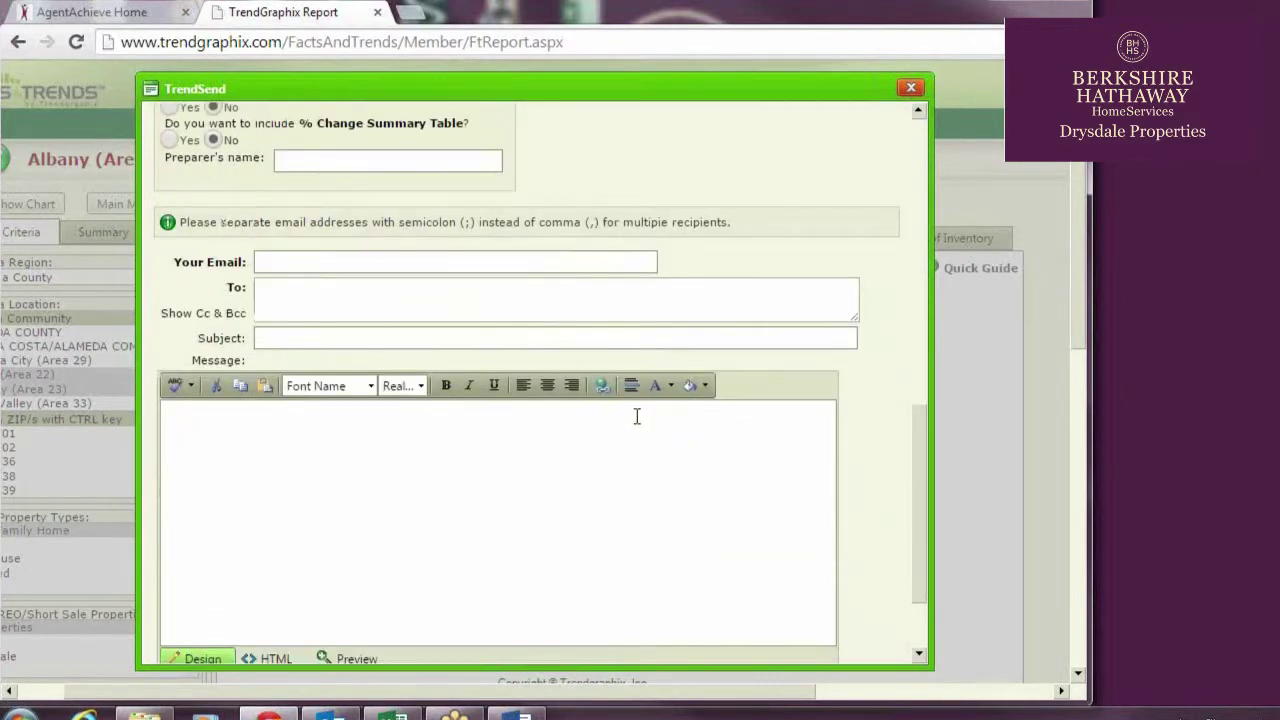
{"action": "left_click", "coordinate": [336, 162]}
Enter the preparer's name and e-mail, the recipient's e-mail, and subject 'Berkeley/Albany report'
{"action": "key", "text": "Tab"}
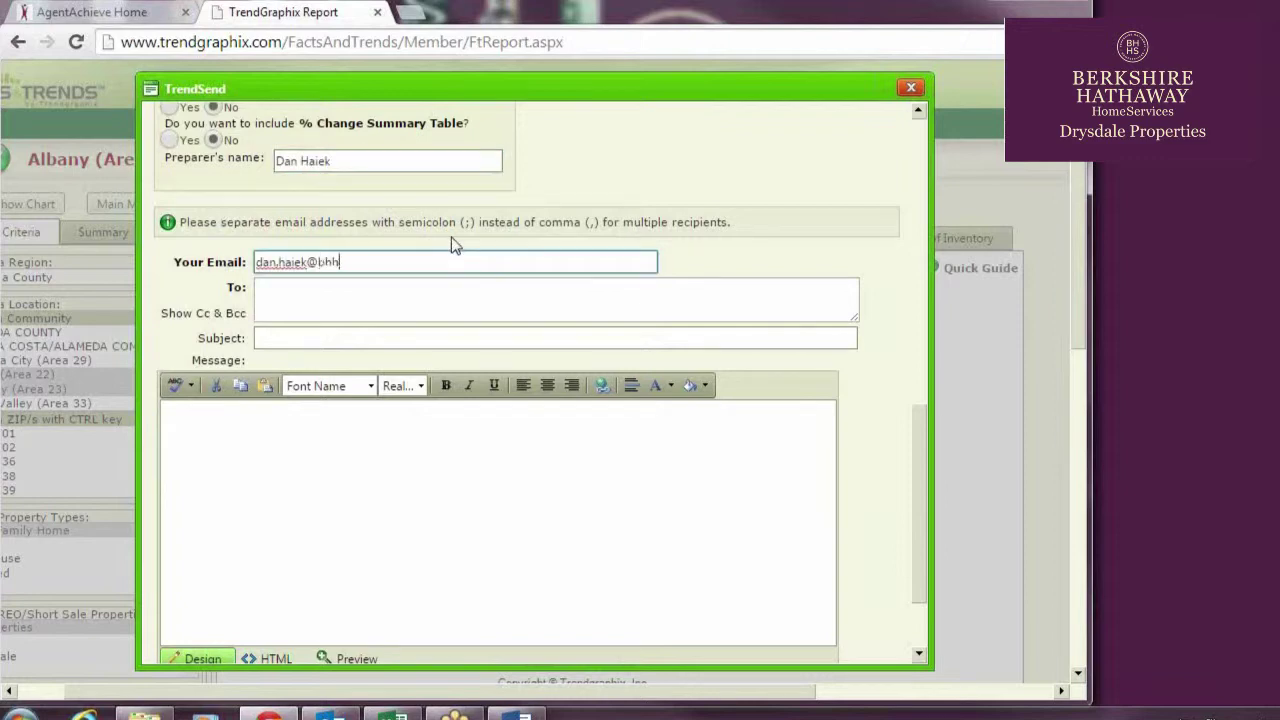
{"action": "left_click", "coordinate": [692, 298]}
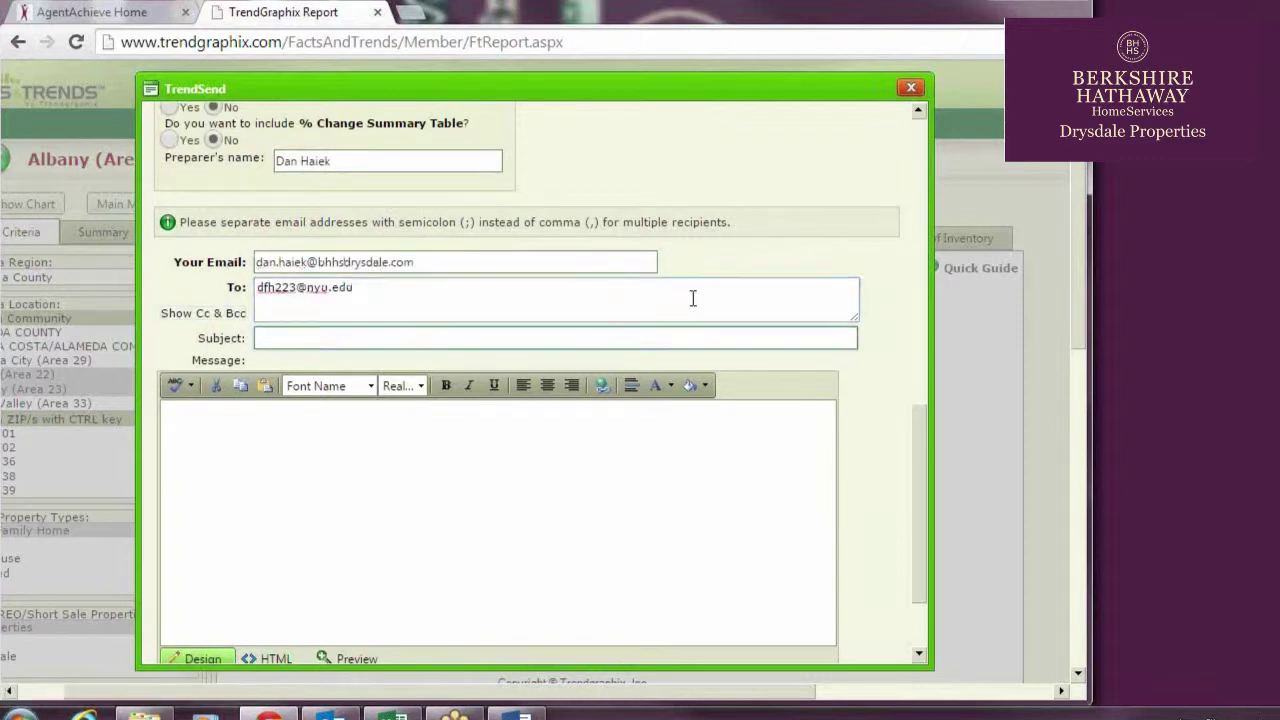
{"action": "key", "text": "Tab"}
{"action": "type", "text": "Berkeley/Albany report"}
Write the message 'Hi,' followed by a line saying there are several helpful graphs
{"action": "key", "text": "Tab"}
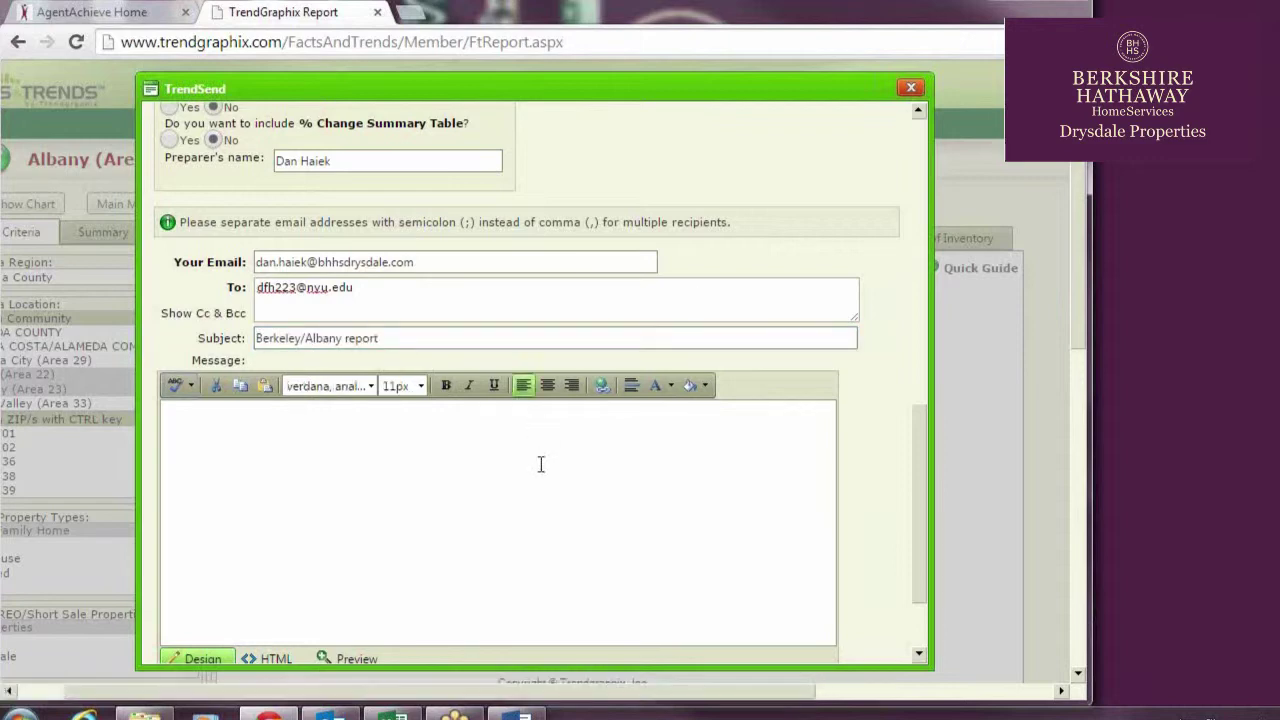
{"action": "type", "text": "Hi,"}
{"action": "key", "text": "Return"}
{"action": "key", "text": "Return"}
{"action": "type", "text": "Here is the"}
{"action": "key", "text": "BackSpace"}
{"action": "key", "text": "BackSpace"}
{"action": "key", "text": "BackSpace"}
{"action": "type", "text": "a helpful"}
{"action": "key", "text": "BackSpace"}
{"action": "key", "text": "BackSpace"}
{"action": "key", "text": "BackSpace"}
{"action": "key", "text": "BackSpace"}
{"action": "key", "text": "BackSpace"}
{"action": "key", "text": "BackSpace"}
{"action": "key", "text": "BackSpace"}
{"action": "key", "text": "BackSpace"}
{"action": "type", "text": "group of helpful group"}
{"action": "key", "text": "BackSpace"}
{"action": "key", "text": "BackSpace"}
{"action": "key", "text": "BackSpace"}
{"action": "key", "text": "BackSpace"}
{"action": "key", "text": "BackSpace"}
{"action": "key", "text": "BackSpace"}
{"action": "key", "text": "BackSpace"}
{"action": "key", "text": "BackSpace"}
{"action": "key", "text": "BackSpace"}
{"action": "key", "text": "BackSpace"}
{"action": "key", "text": "BackSpace"}
{"action": "key", "text": "BackSpace"}
{"action": "key", "text": "BackSpace"}
{"action": "key", "text": "BackSpace"}
{"action": "key", "text": "BackSpace"}
{"action": "key", "text": "BackSpace"}
{"action": "key", "text": "BackSpace"}
{"action": "key", "text": "BackSpace"}
{"action": "key", "text": "BackSpace"}
{"action": "key", "text": "BackSpace"}
{"action": "type", "text": "are several helpful graphs. Enj"}
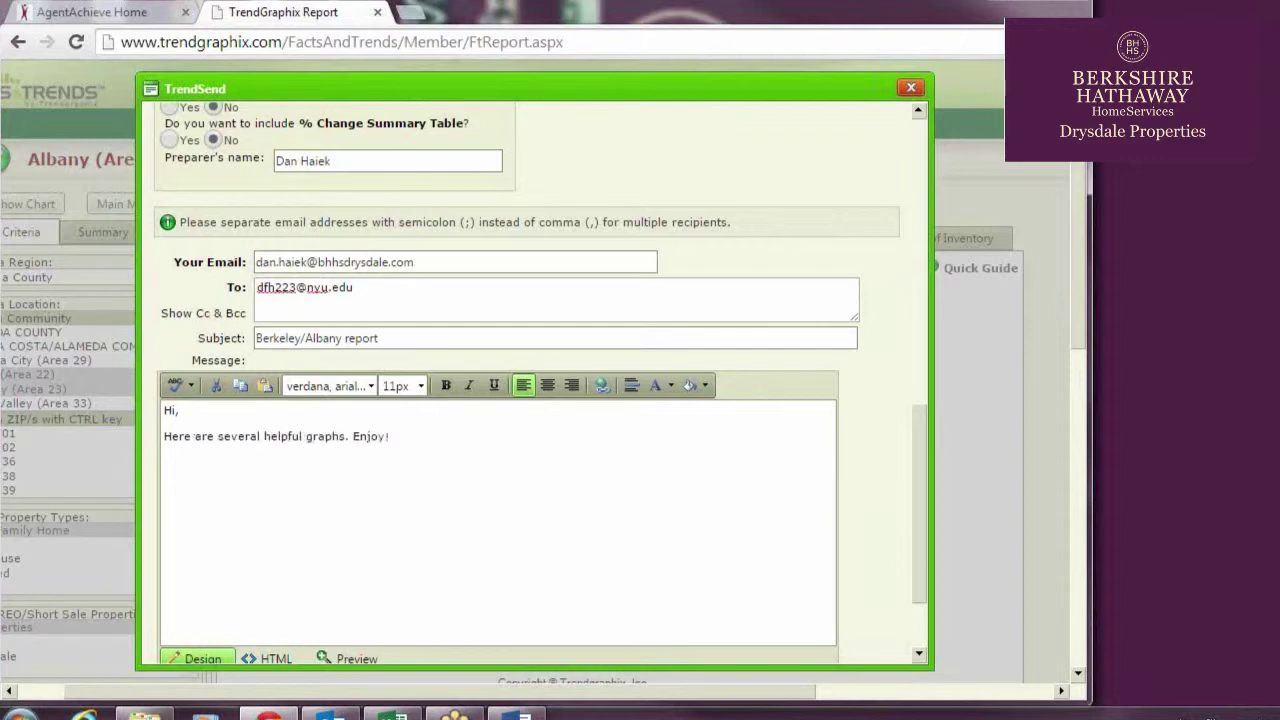
Browse for an attachment, then send the email
{"action": "scroll", "coordinate": [443, 486], "scroll_direction": "down", "scroll_amount": 3}
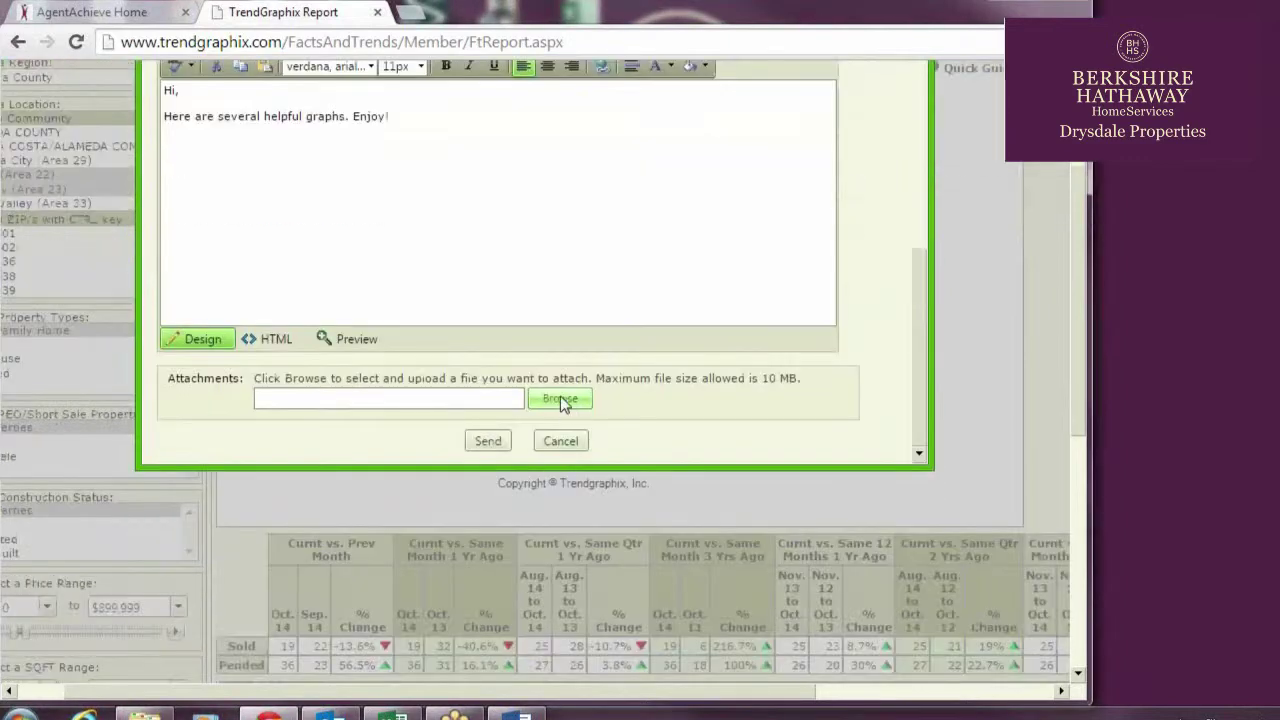
{"action": "left_click", "coordinate": [560, 398]}
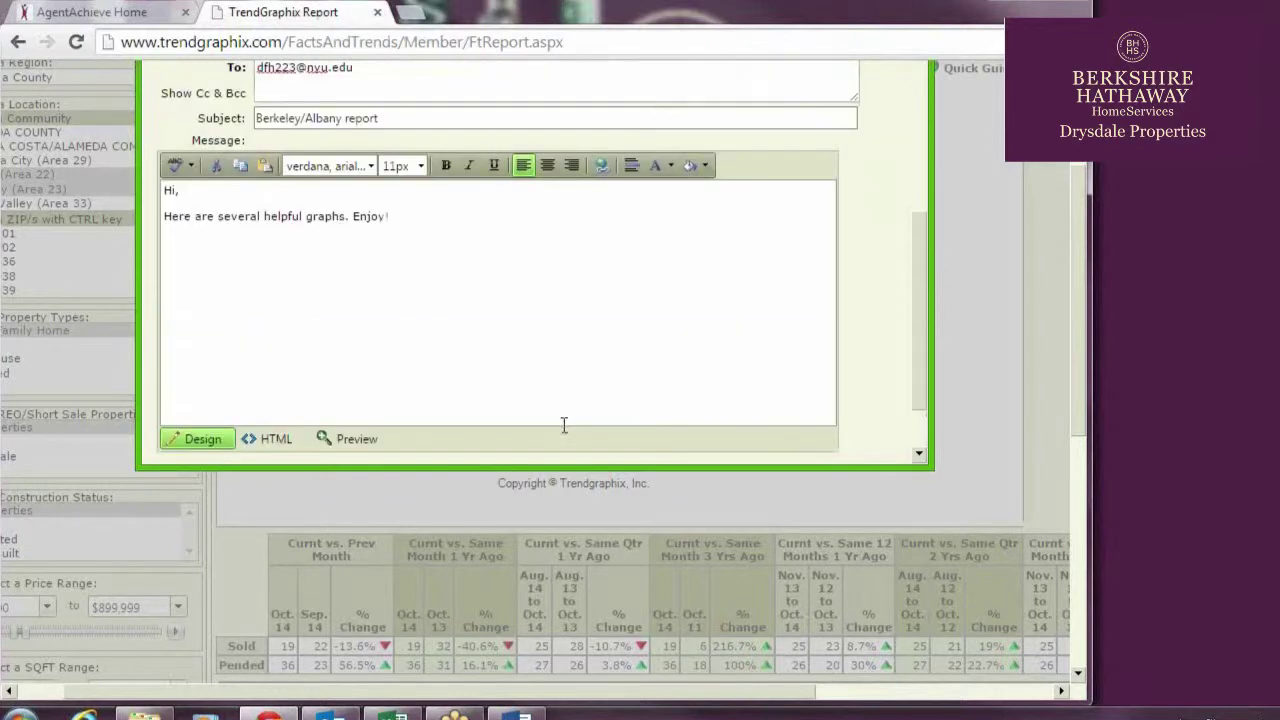
{"action": "scroll", "coordinate": [490, 383], "scroll_direction": "down", "scroll_amount": 1}
{"action": "left_click", "coordinate": [488, 341]}
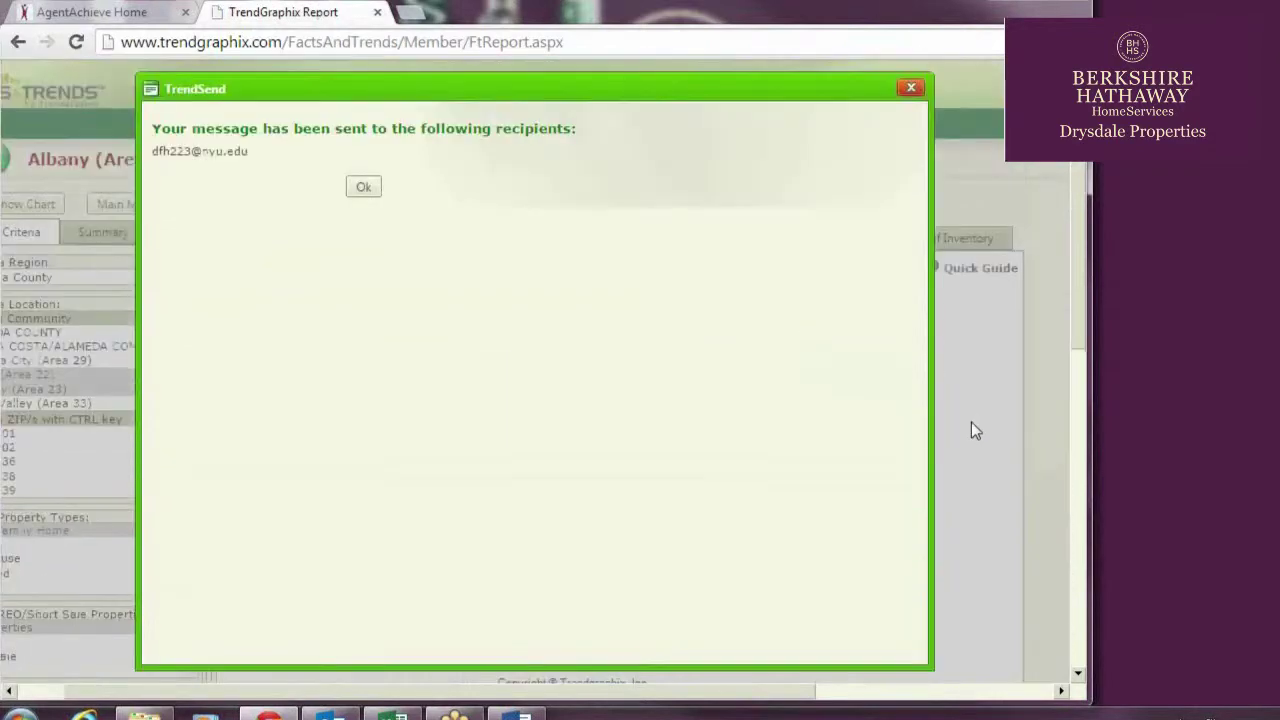
Include the Avg. Price For Sale & Sold, Months of Inventory, For Sale vs. Sold and Avg. Price per Sqft charts
{"action": "left_click", "coordinate": [363, 187]}
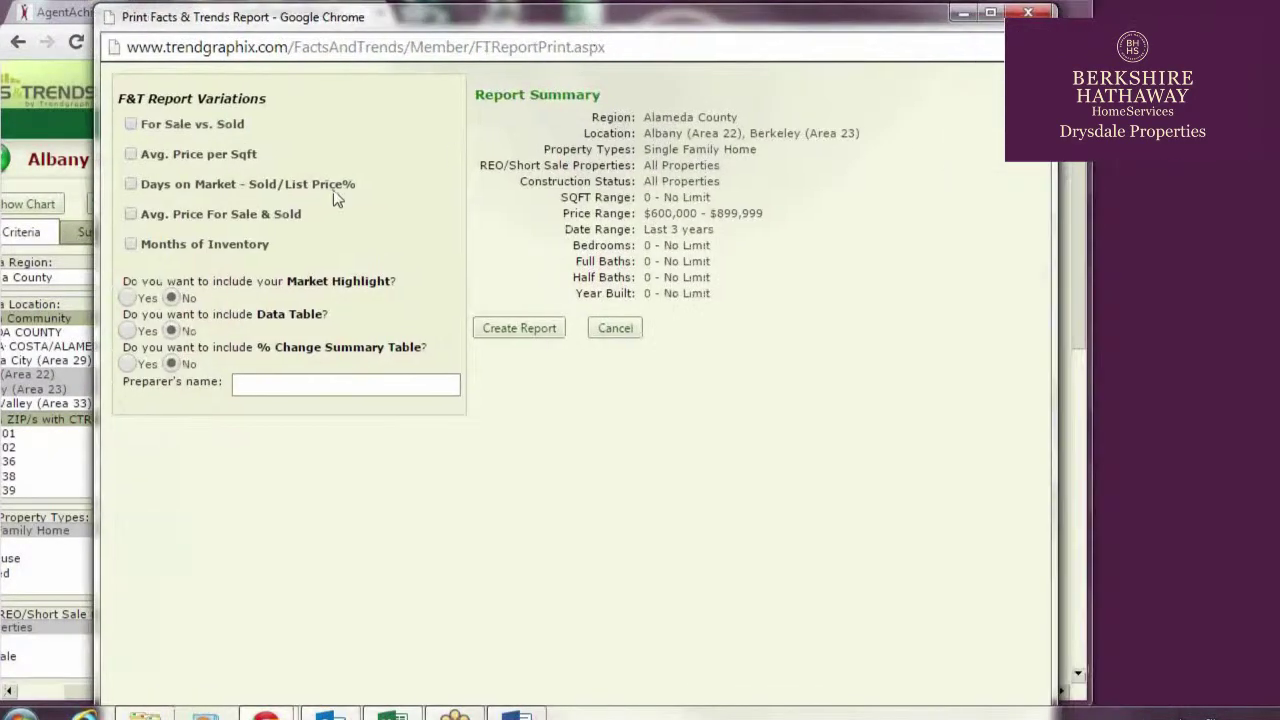
{"action": "left_click", "coordinate": [131, 245]}
{"action": "left_click", "coordinate": [131, 214]}
{"action": "left_click", "coordinate": [131, 154]}
{"action": "left_click", "coordinate": [131, 124]}
{"action": "scroll", "coordinate": [628, 360], "scroll_direction": "down", "scroll_amount": 3}
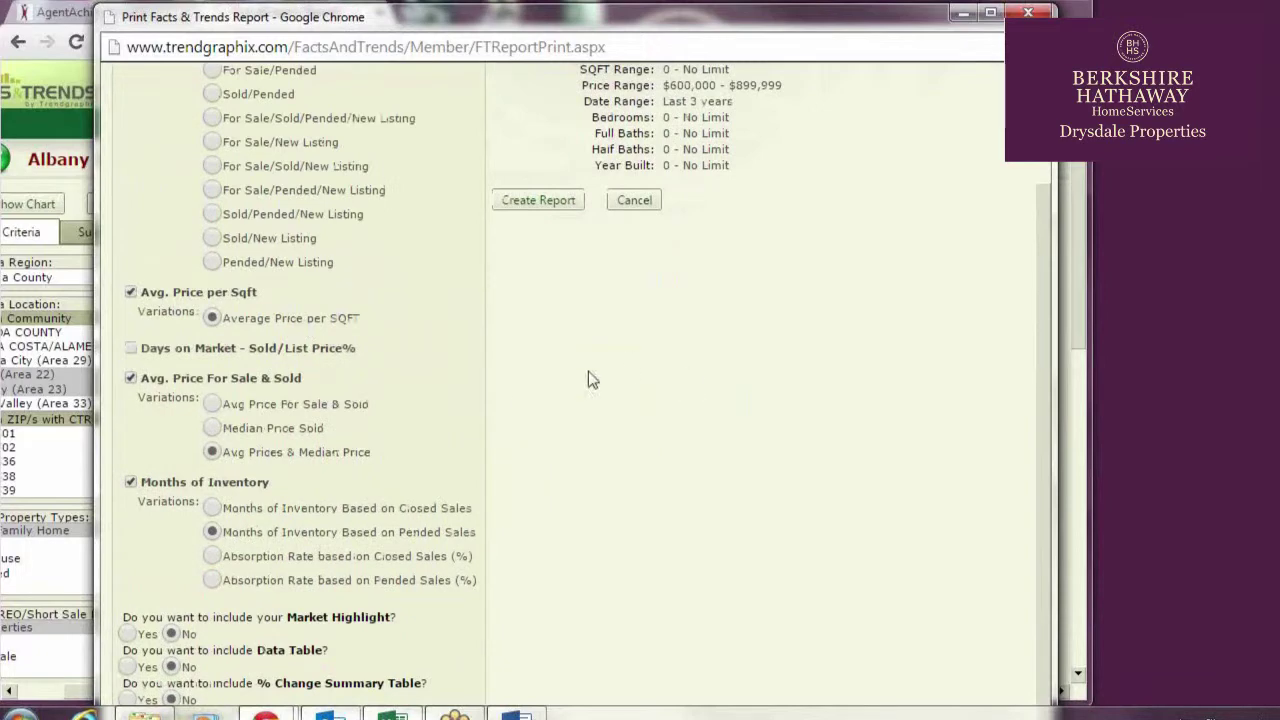
{"action": "key", "text": "super+Up"}
Enter the preparer's name, create the PDF report, and print it
{"action": "left_click", "coordinate": [330, 686]}
{"action": "left_click", "coordinate": [453, 168]}
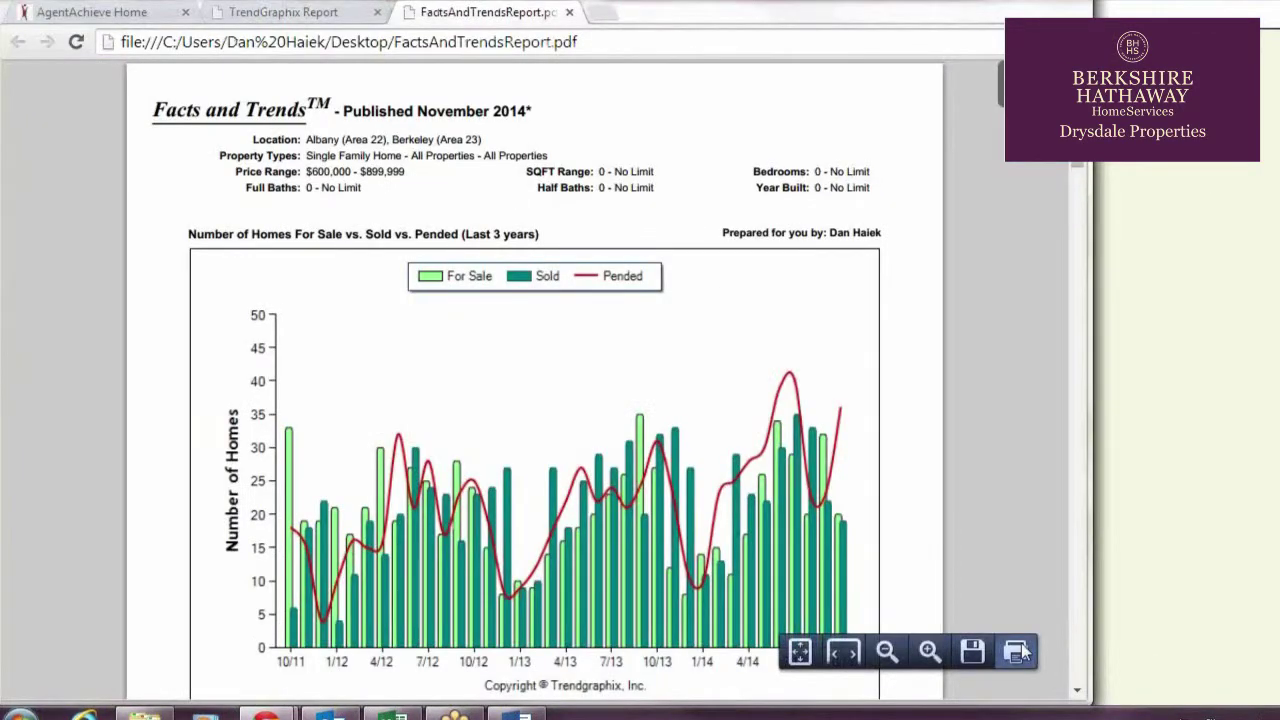
{"action": "key", "text": "ctrl+p"}
{"action": "left_click", "coordinate": [224, 147]}
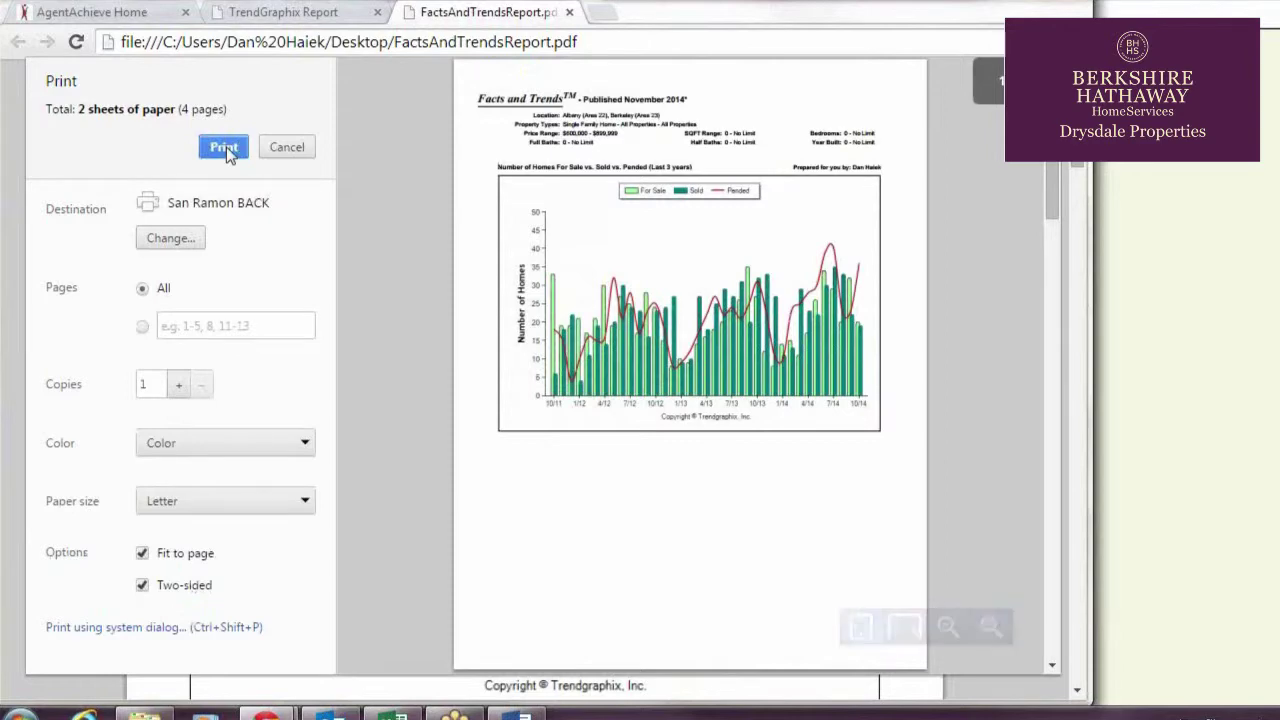
{"action": "key", "text": "ctrl+w"}
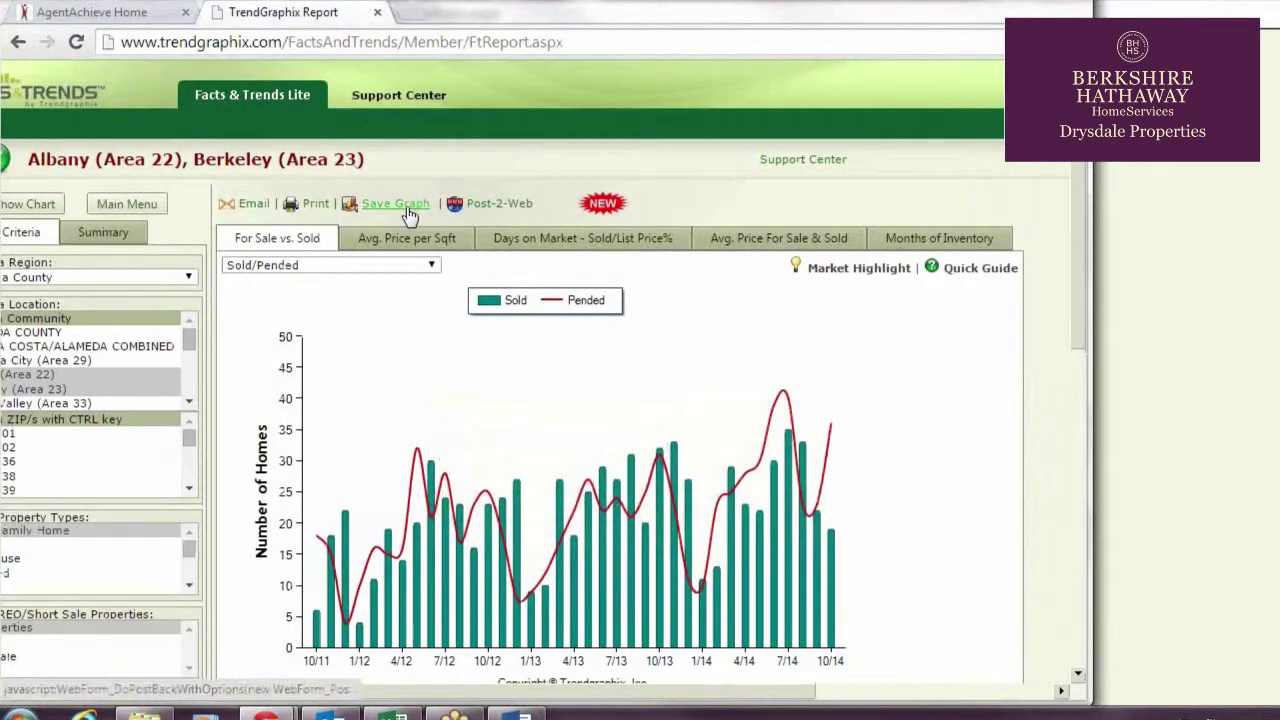
Save the Albany/Berkeley Sold/Pended chart as an image file
{"action": "left_click", "coordinate": [400, 206]}
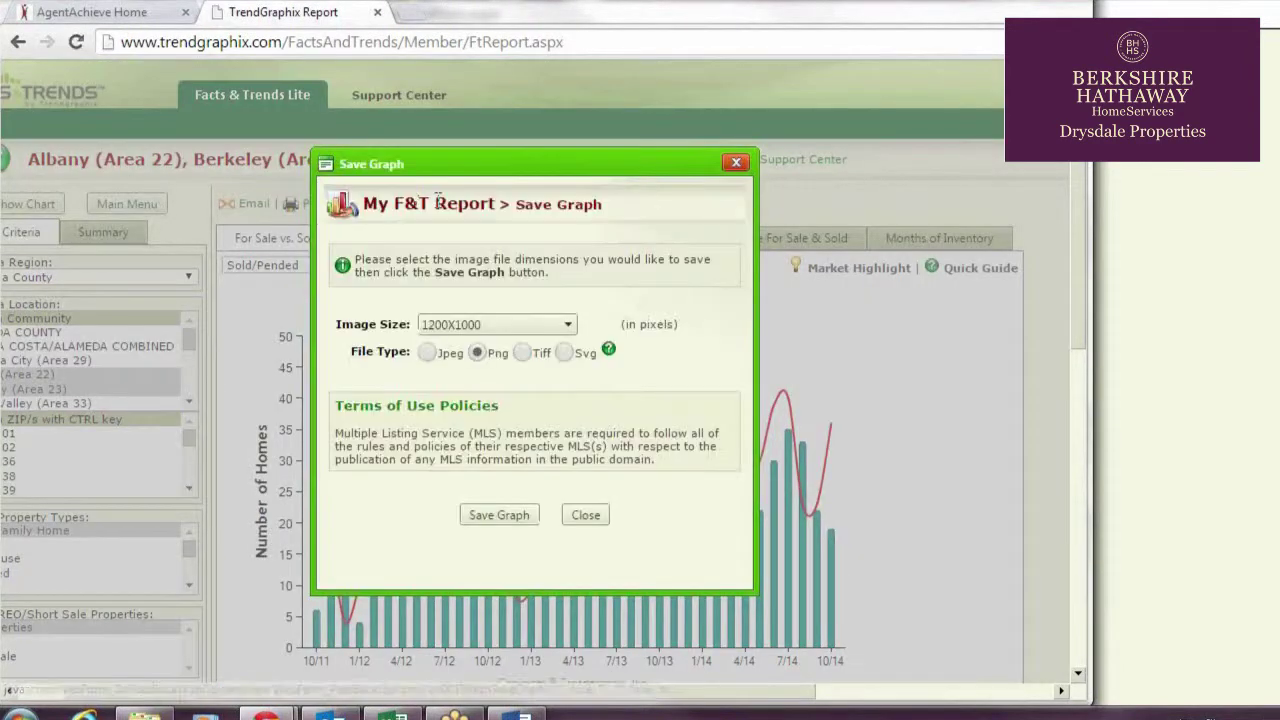
{"action": "left_click", "coordinate": [586, 514]}
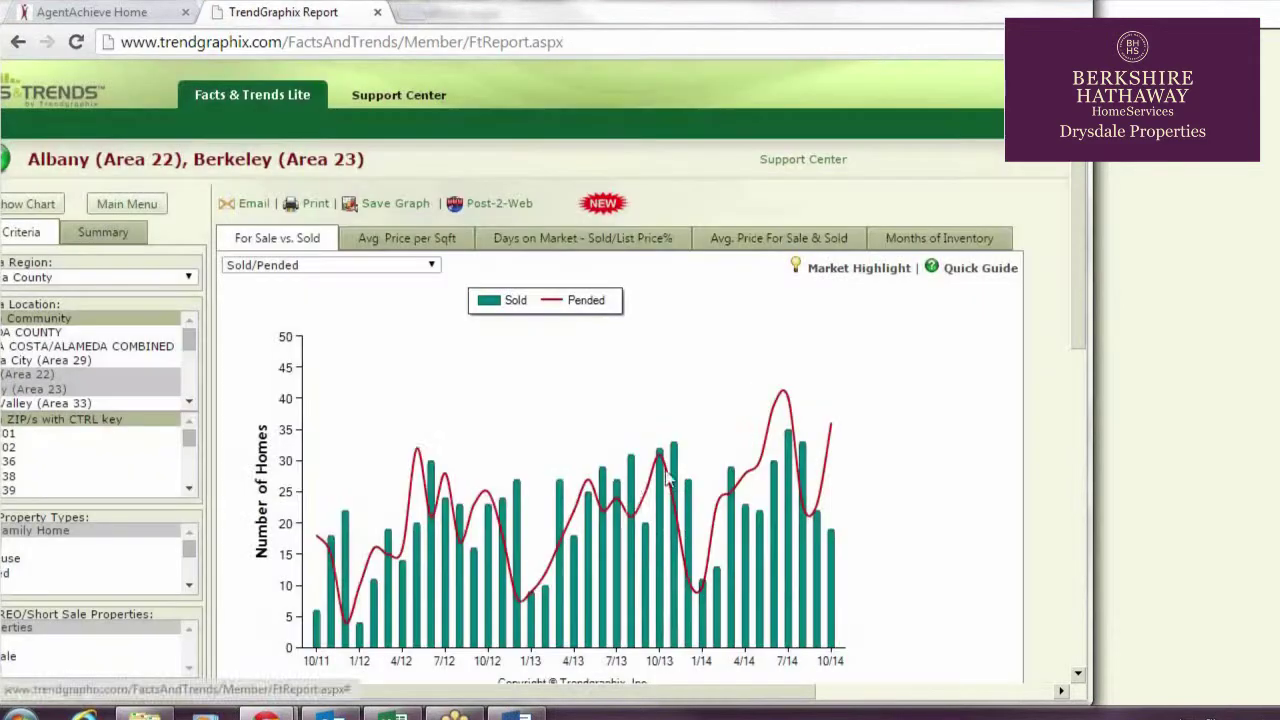
{"action": "right_click", "coordinate": [668, 478]}
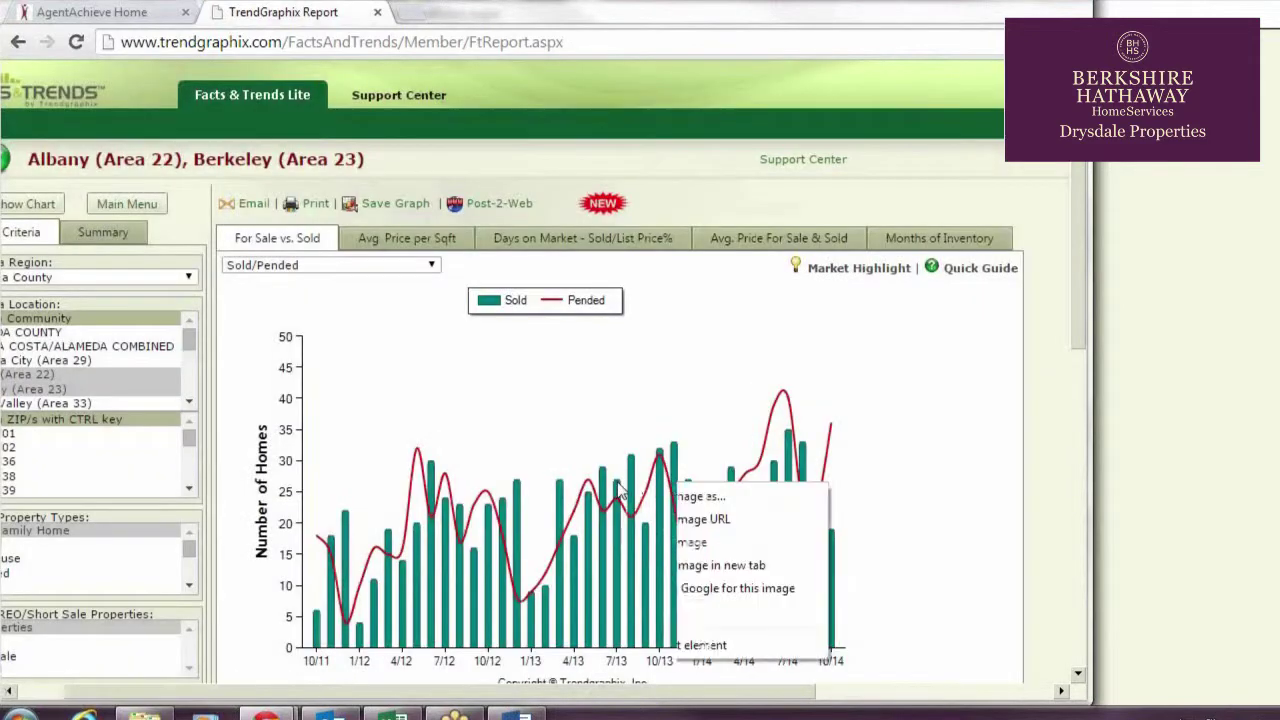
{"action": "left_click", "coordinate": [694, 500]}
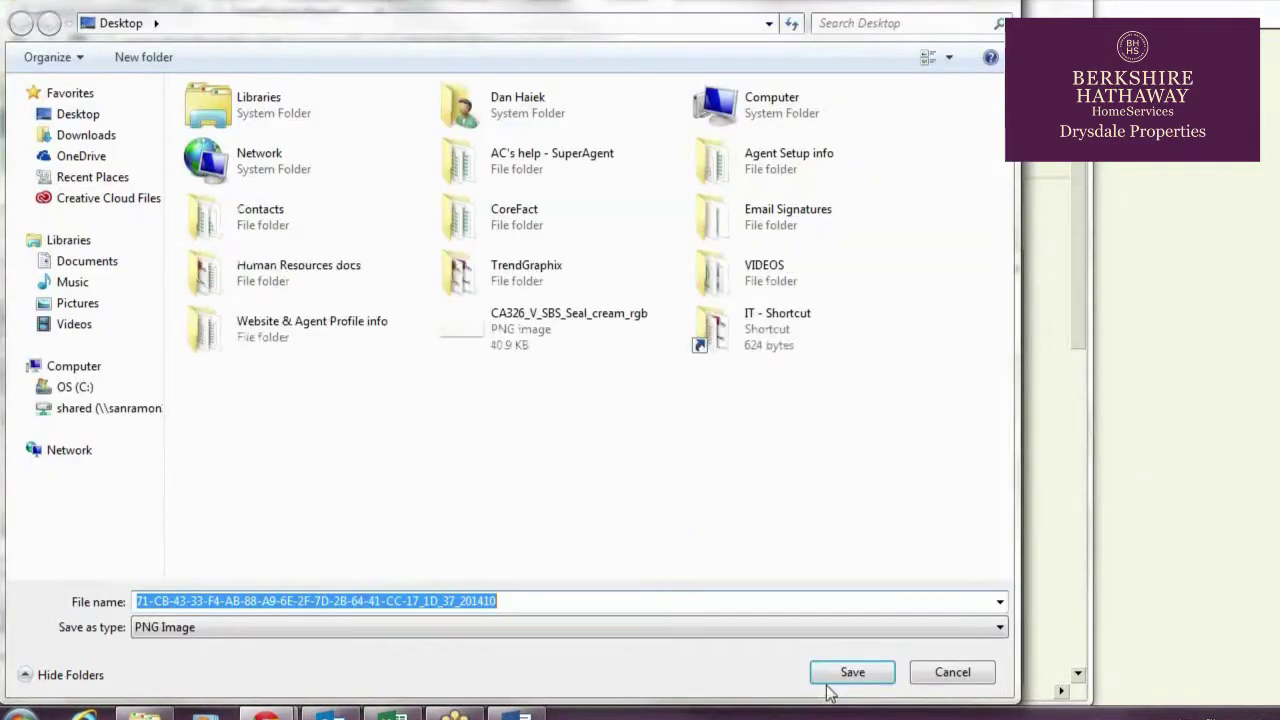
{"action": "left_click", "coordinate": [857, 674]}
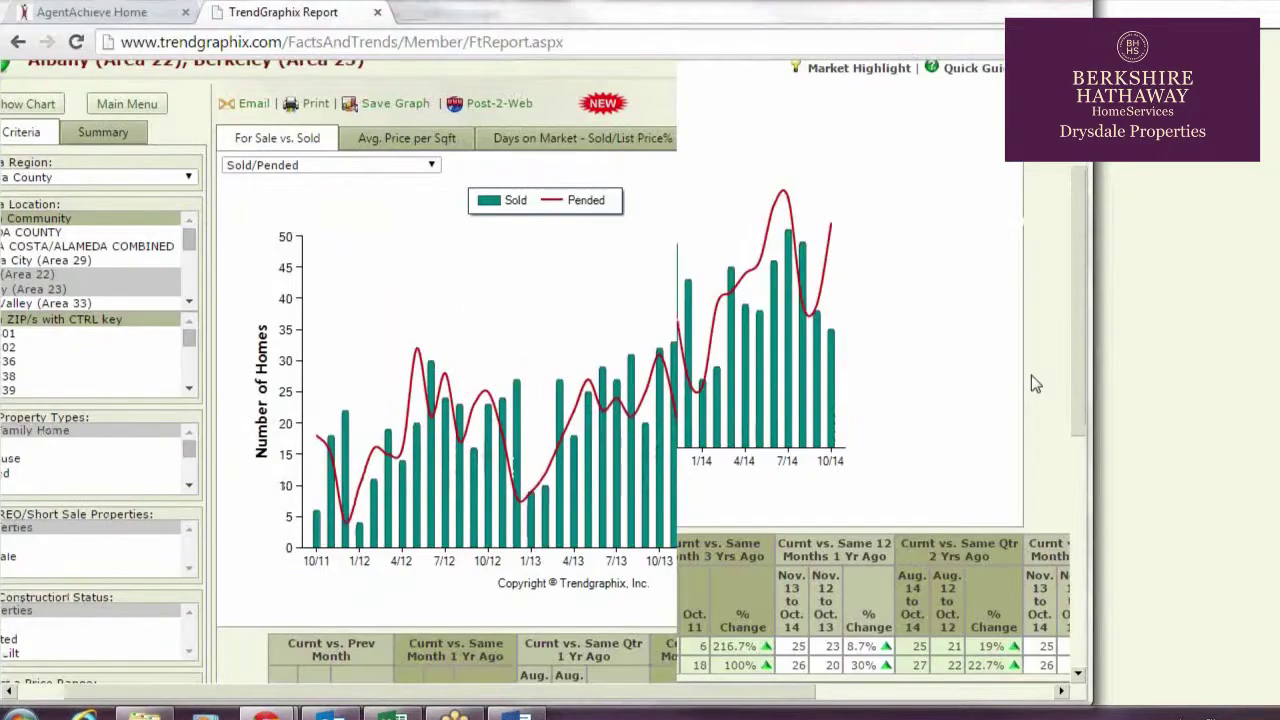
Select and copy the whole monthly market data table
{"action": "scroll", "coordinate": [1030, 384], "scroll_direction": "down", "scroll_amount": 5}
{"action": "left_click_drag", "start_coordinate": [588, 698], "coordinate": [754, 706]}
{"action": "left_click_drag", "start_coordinate": [1036, 604], "coordinate": [25, 292]}
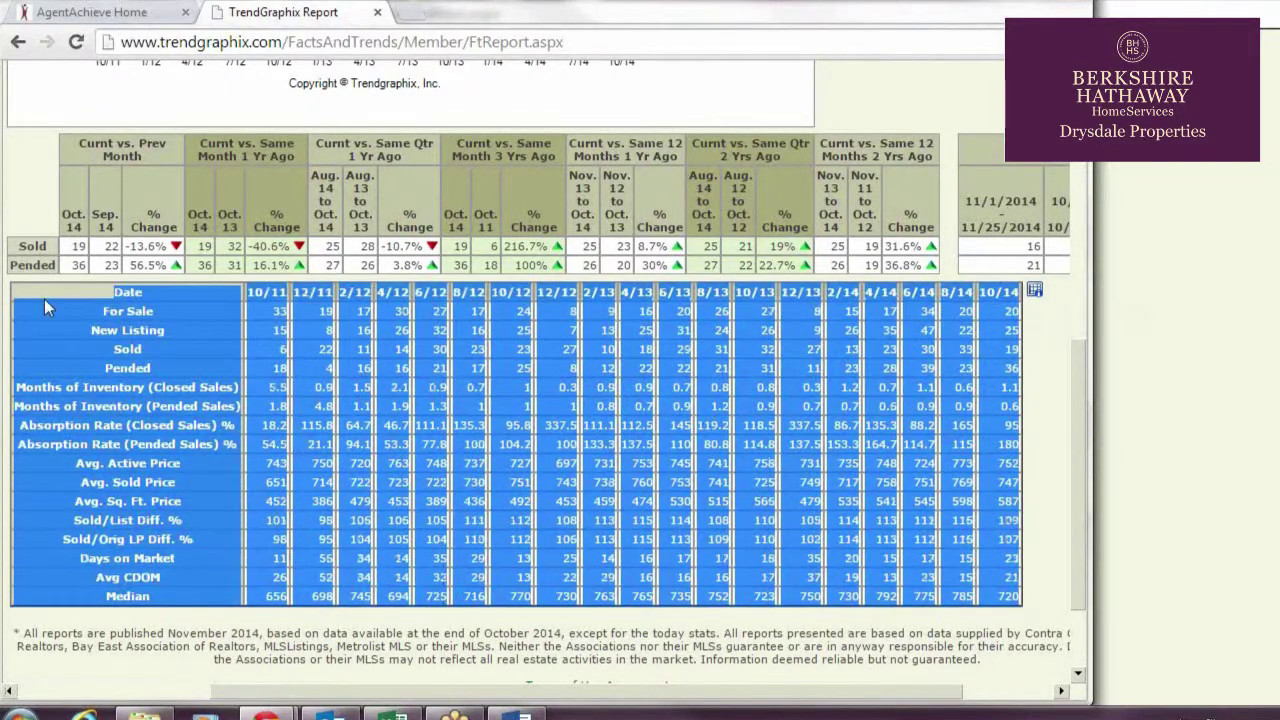
{"action": "right_click", "coordinate": [326, 346]}
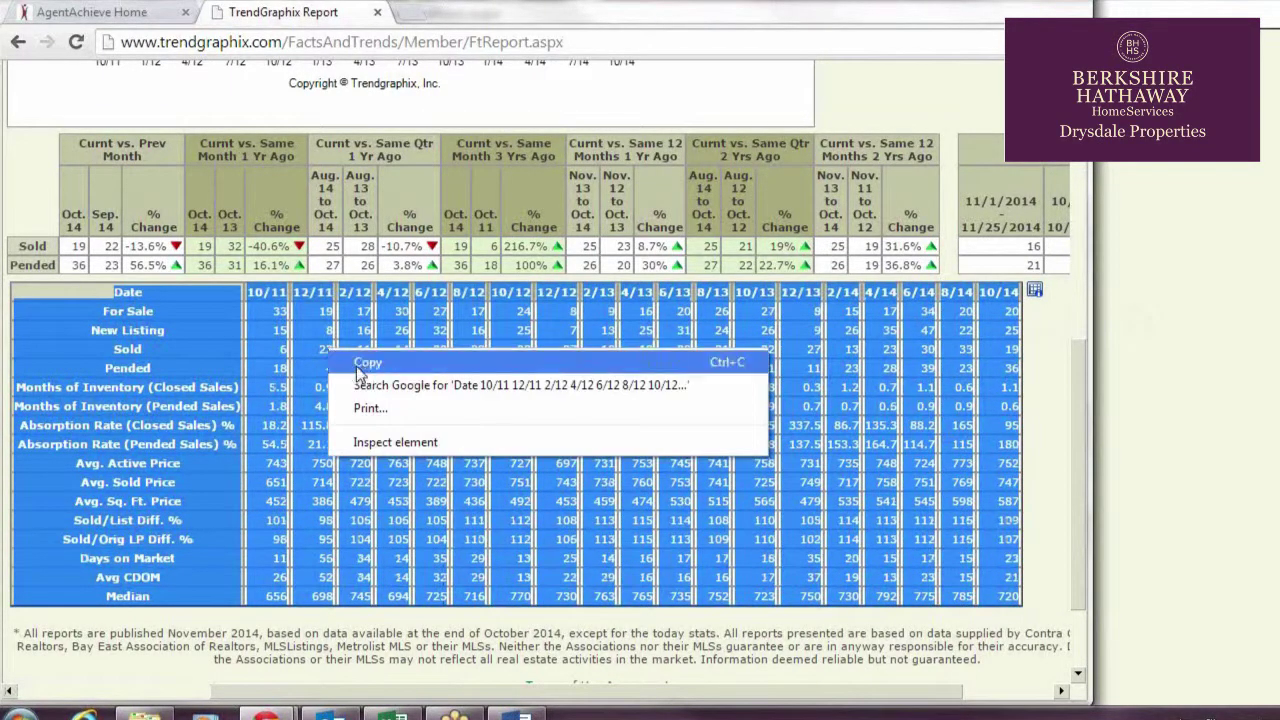
{"action": "left_click", "coordinate": [364, 366]}
Paste the table into the Excel sheet at A1, keeping source formatting
{"action": "left_click", "coordinate": [390, 718]}
{"action": "right_click", "coordinate": [157, 263]}
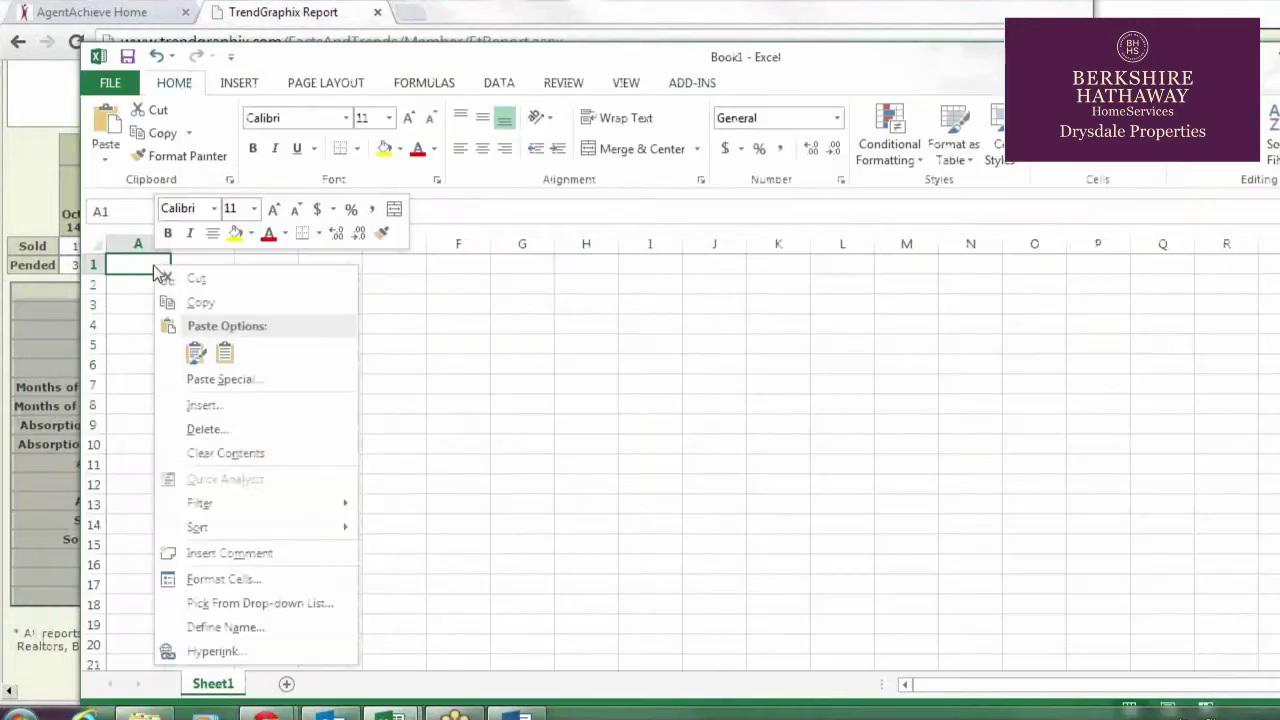
{"action": "left_click", "coordinate": [196, 354]}
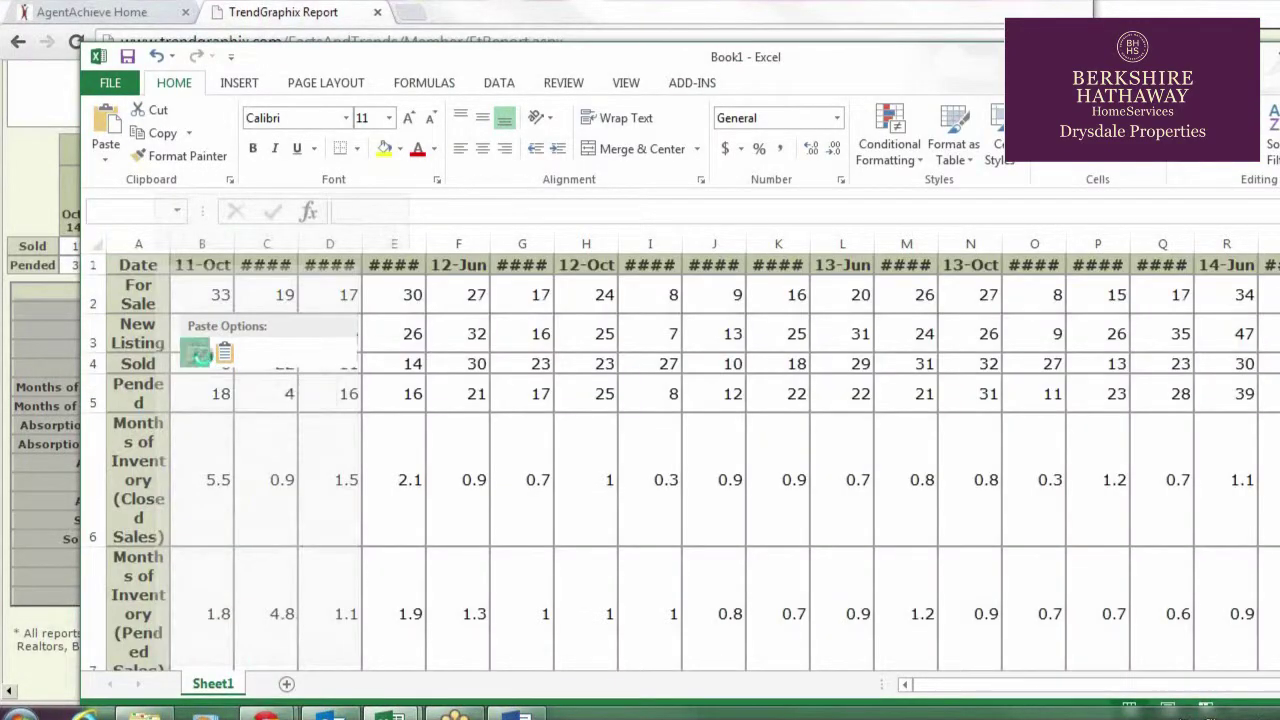
{"action": "left_click", "coordinate": [204, 360]}
{"action": "left_click", "coordinate": [474, 394]}
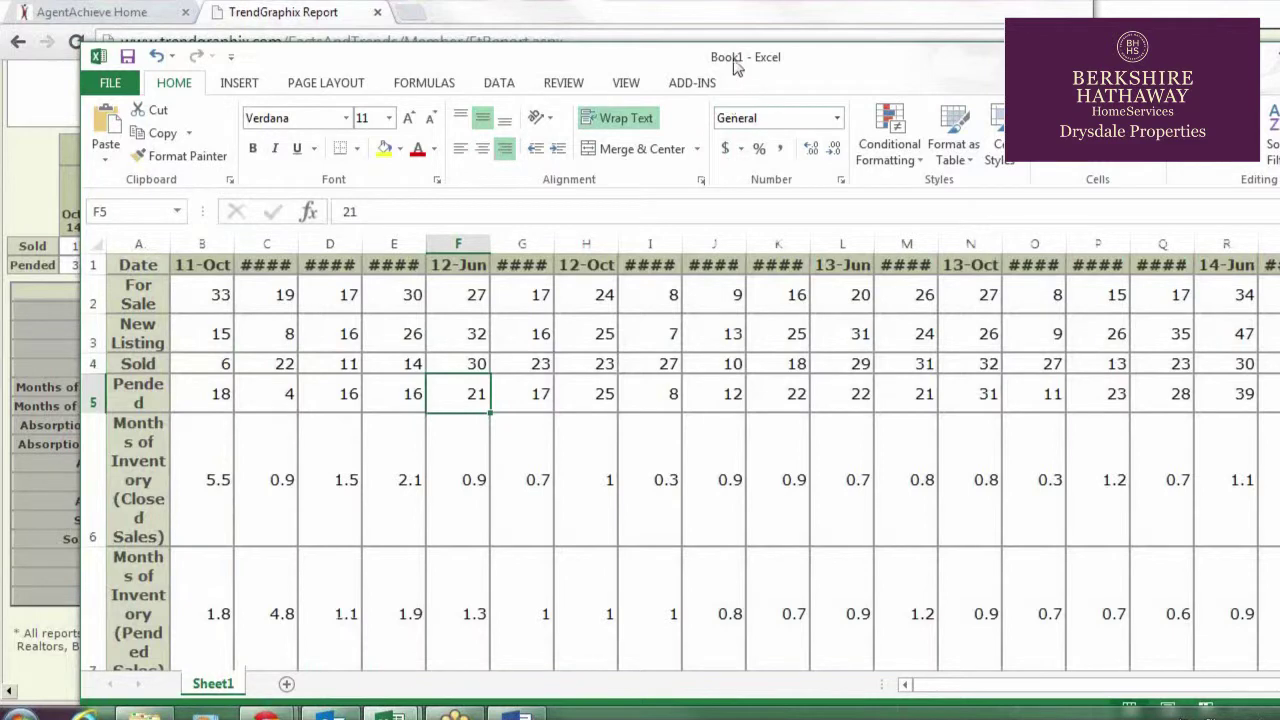
{"action": "key", "text": "alt+Tab"}
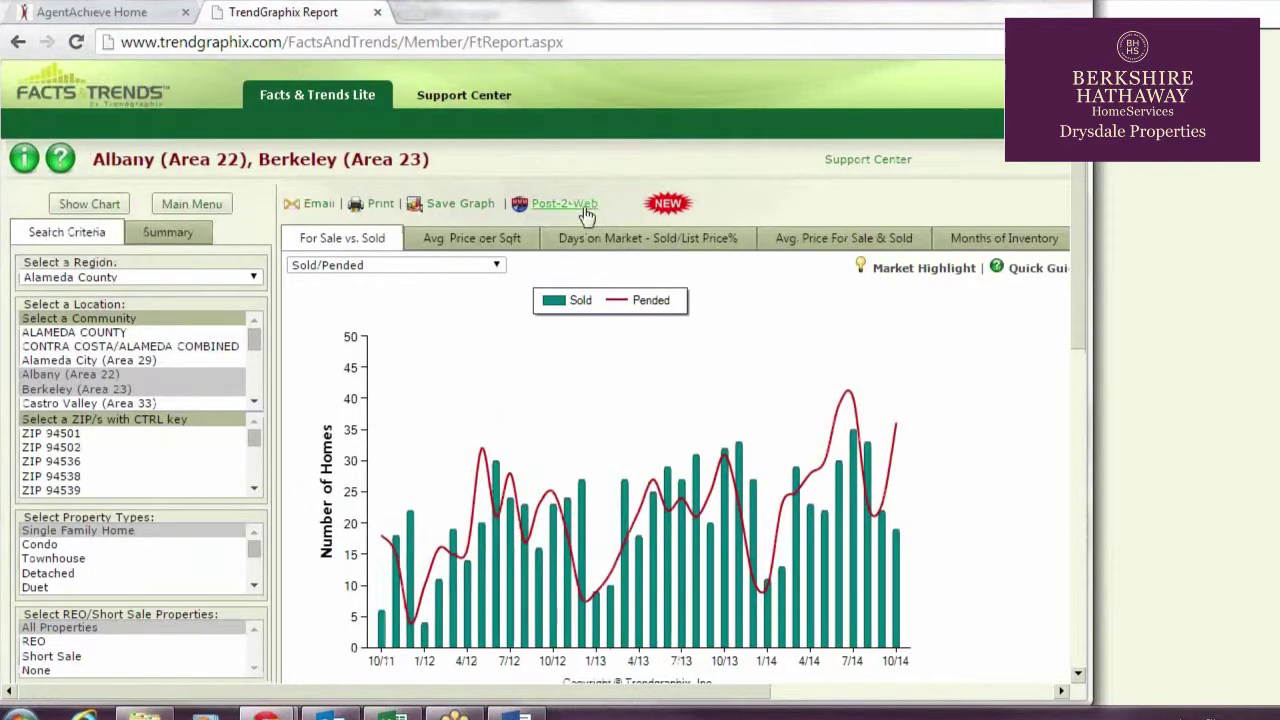